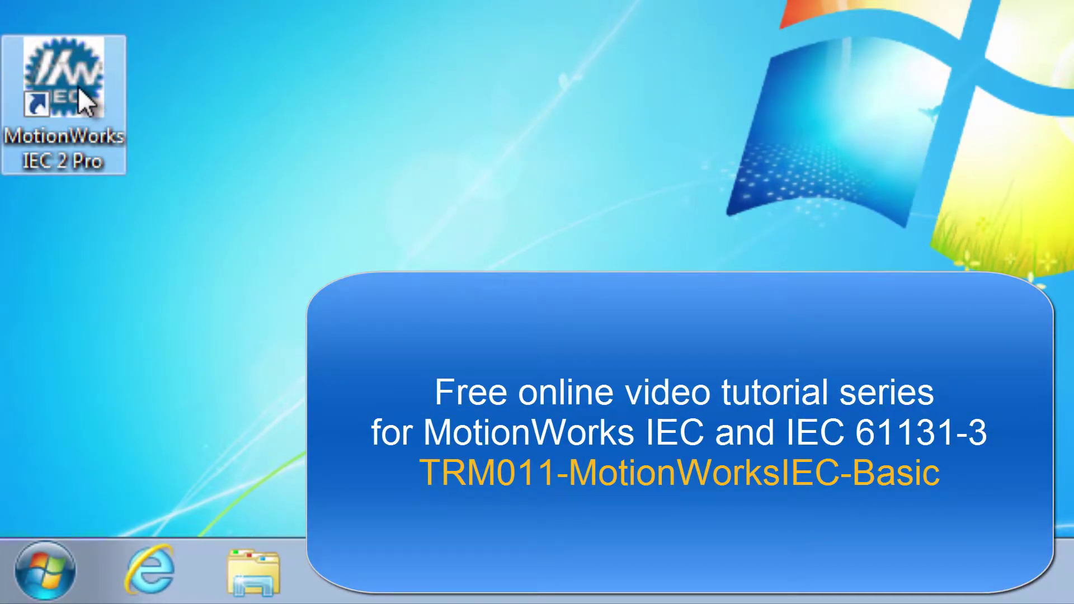
# Launch MotionWorks IEC 2 Pro from the Start menu's Yaskawa > MotionWorks IEC 2 Pro program folder
pyautogui.click(45, 570)
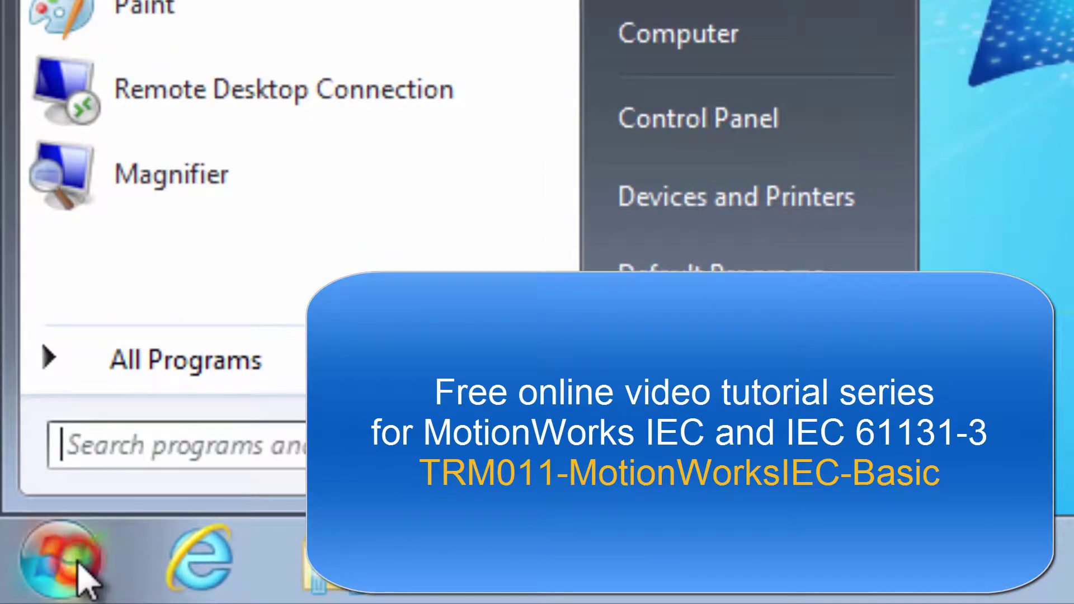
pyautogui.click(207, 370)
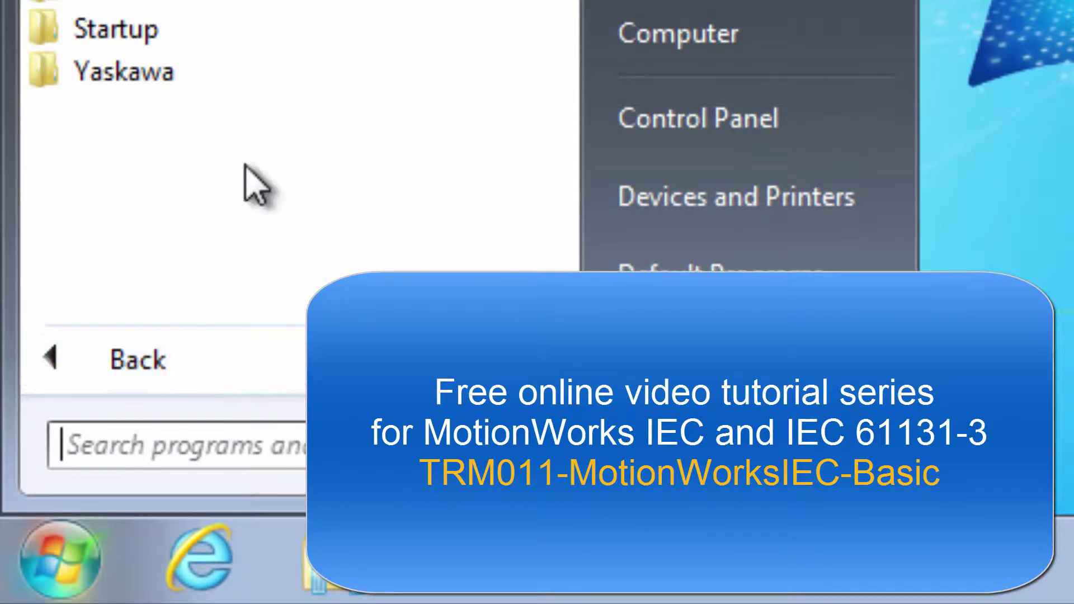
pyautogui.click(221, 81)
pyautogui.click(282, 130)
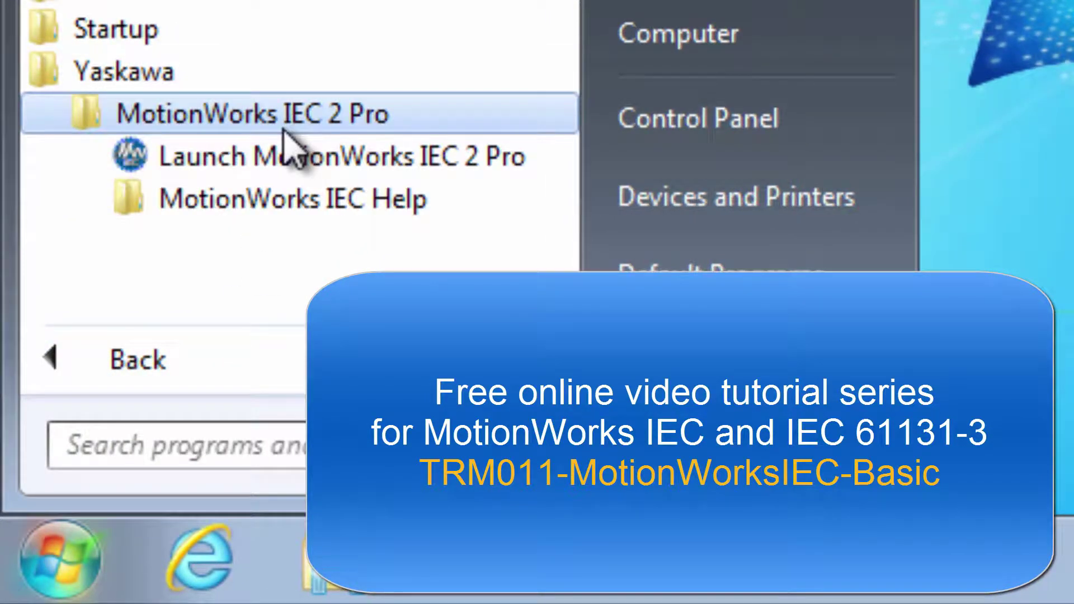
pyautogui.click(311, 162)
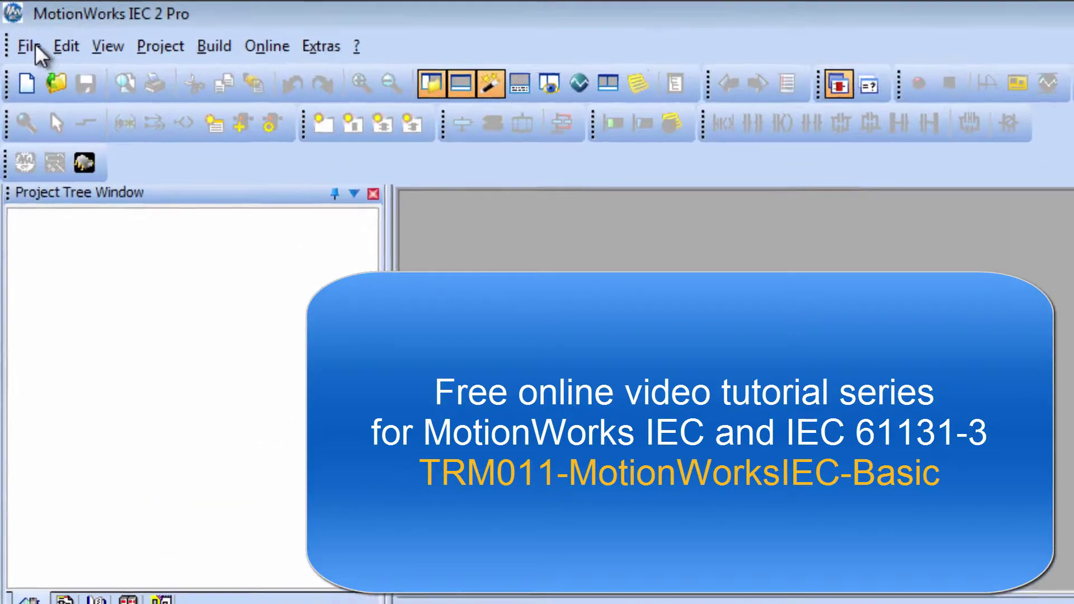
# Start a new project and compare the MP2300Siec, MP2310iec, MP2600iec and MP3200iec templates
pyautogui.click(21, 33)
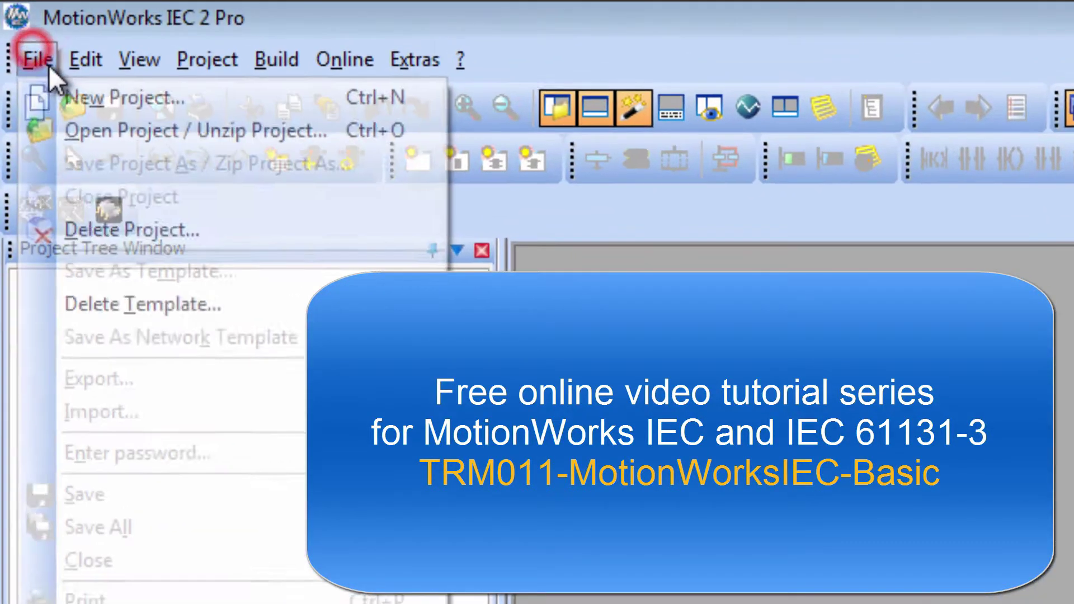
pyautogui.click(37, 53)
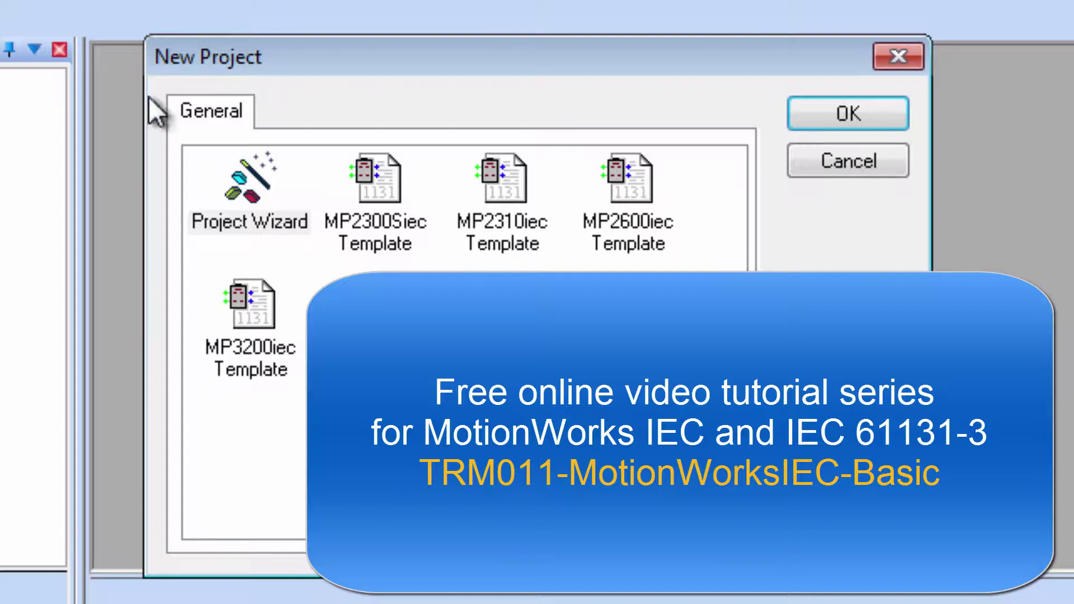
pyautogui.click(360, 198)
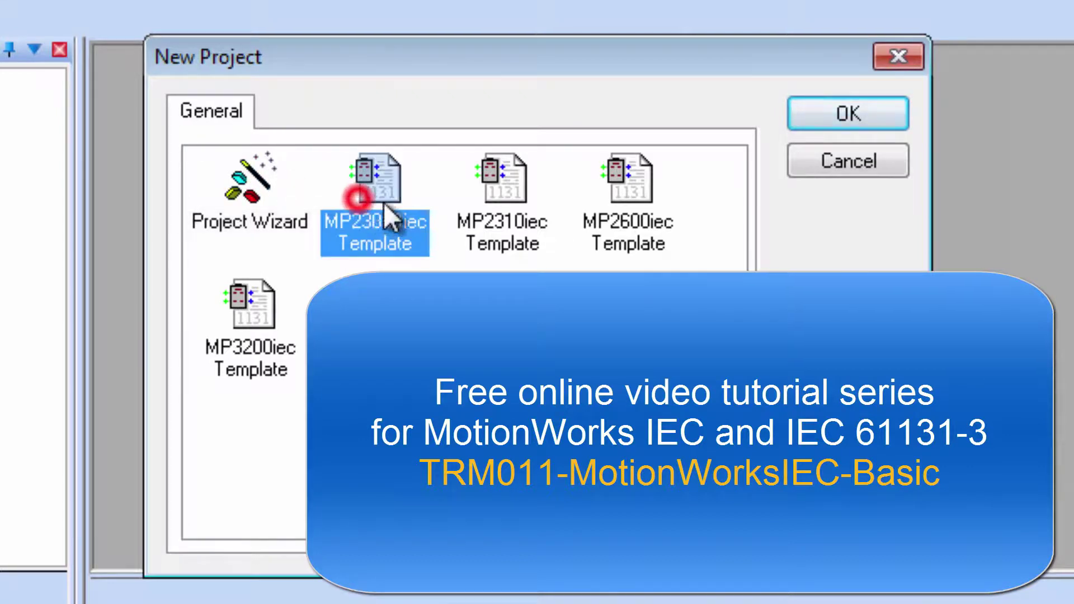
pyautogui.click(499, 195)
pyautogui.click(602, 207)
pyautogui.click(251, 303)
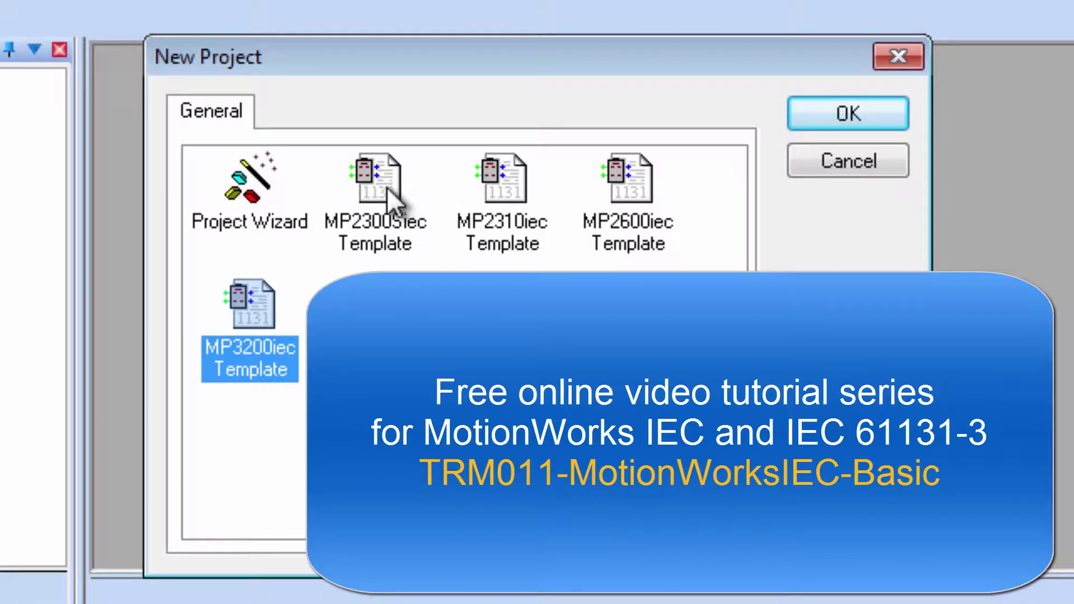
# Create the new Untitled project from the MP2300Siec Template
pyautogui.click(358, 181)
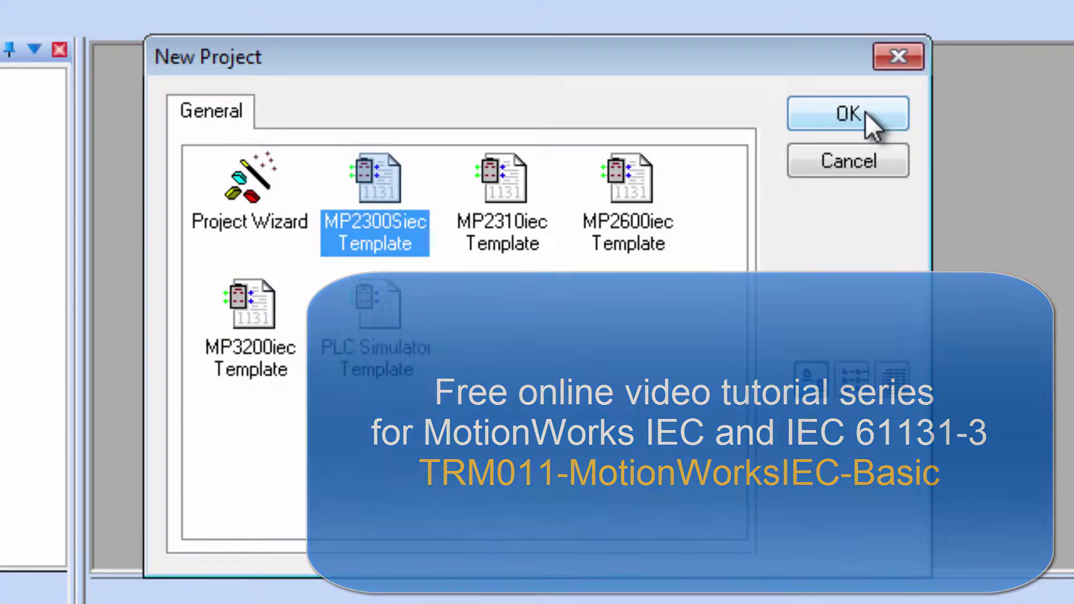
pyautogui.click(865, 116)
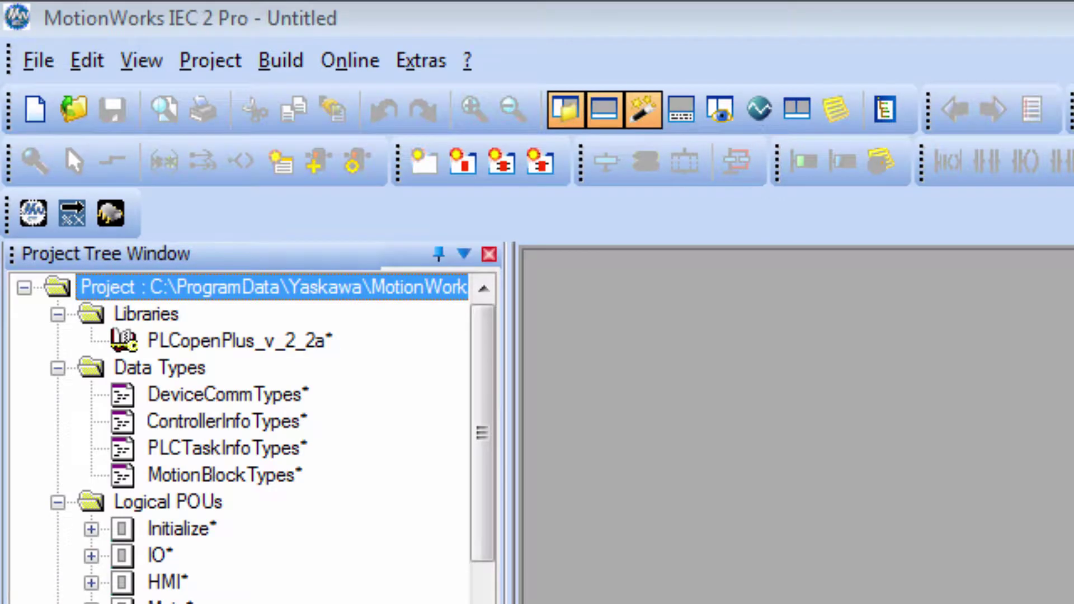
pyautogui.click(39, 58)
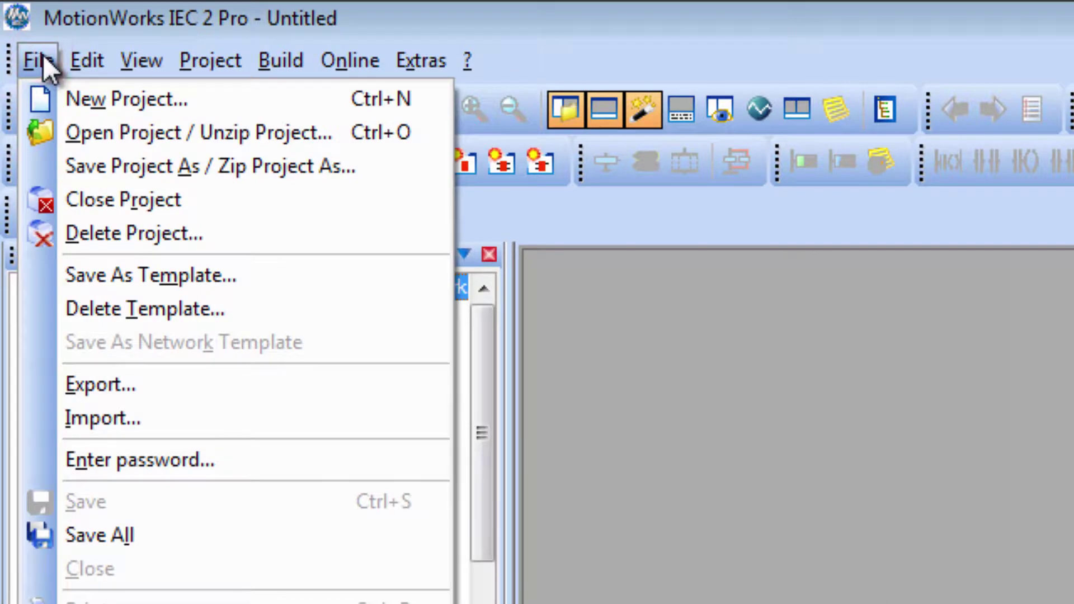
# Save the project as QuickStartPro2 in Public Documents\MotionWorks IEC 2 Pro\Projects
pyautogui.click(105, 163)
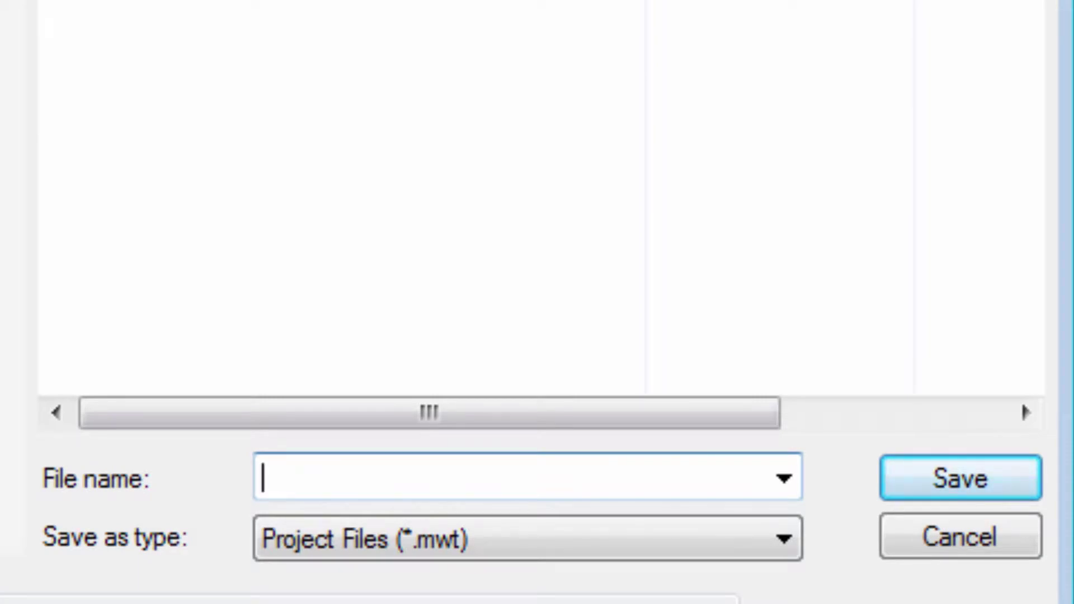
pyautogui.write('QuickStartPro2')
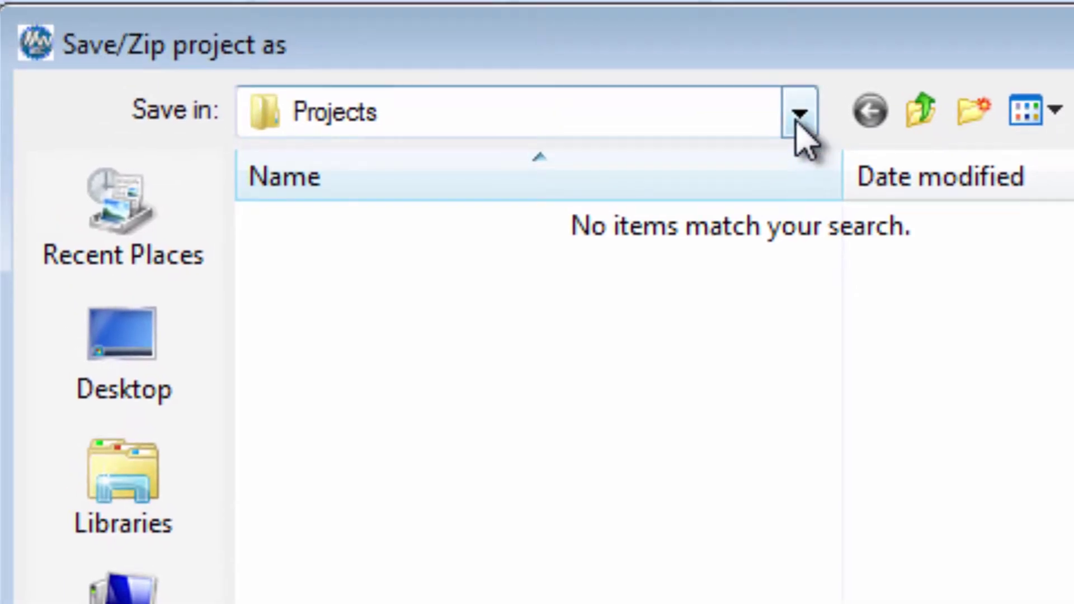
pyautogui.click(780, 81)
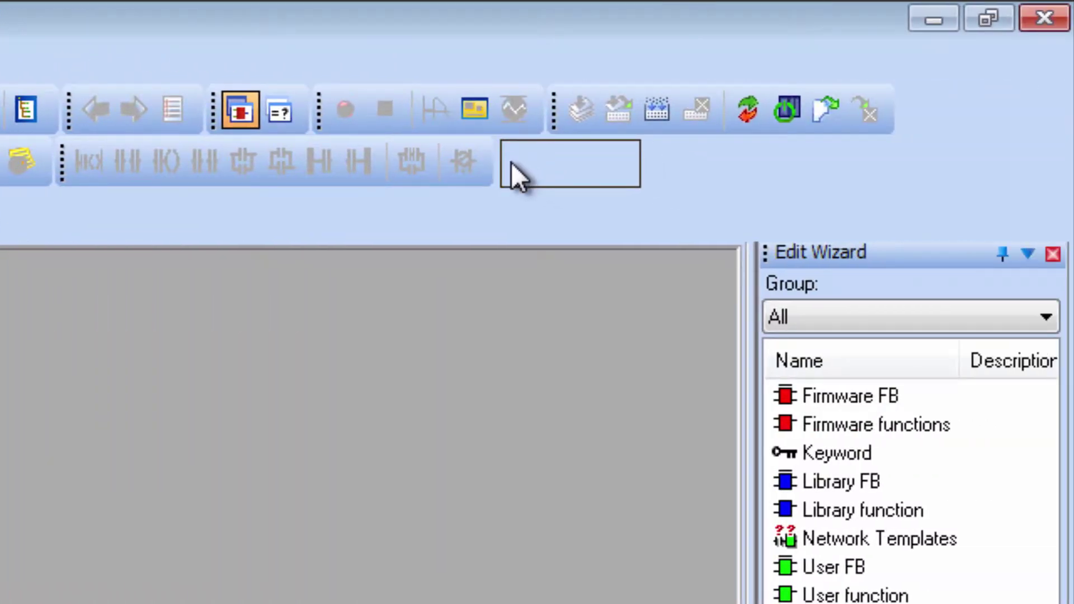
# Dock the floating three-button toolbar into the second toolbar row
pyautogui.moveTo(511, 162); pyautogui.dragTo(511, 162)
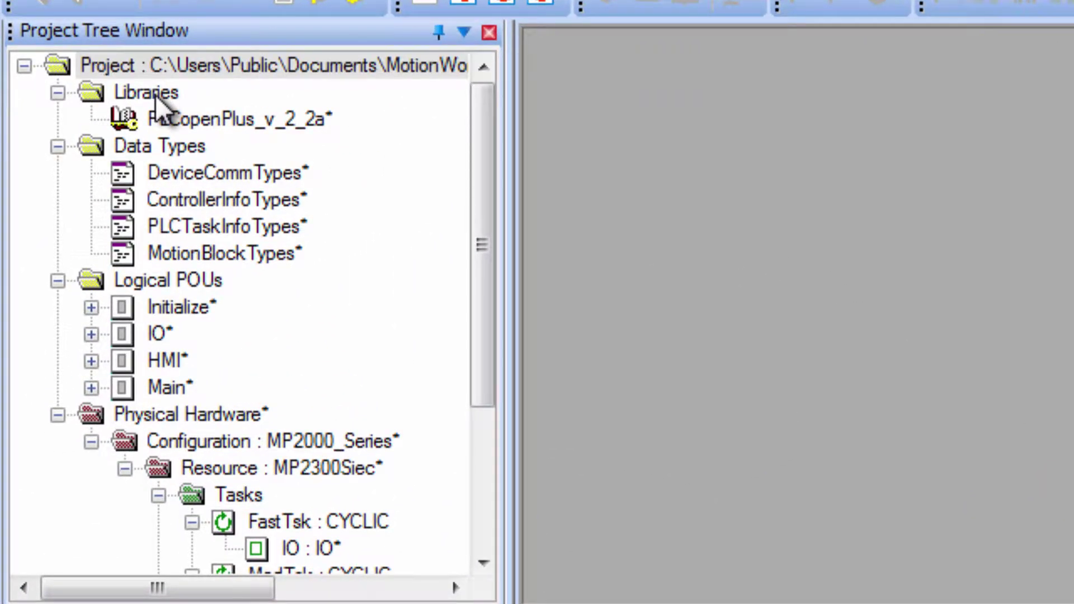
# Select the Logical POUs folder in the project tree
pyautogui.click(194, 278)
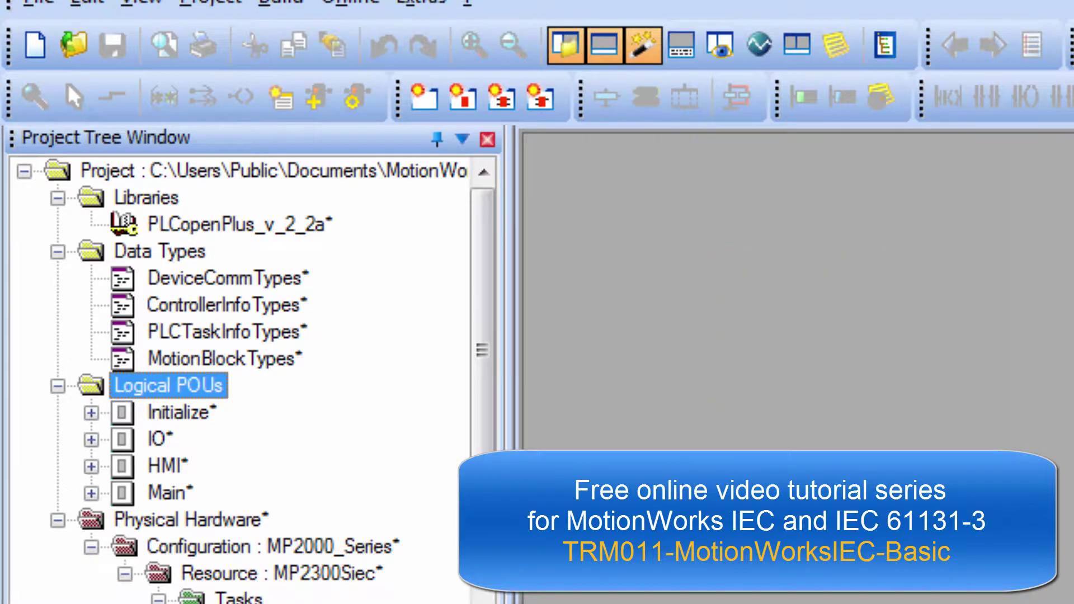
# Expand HMI and open its HMIT description, HMIV variables and HMI code worksheets
pyautogui.click(91, 466)
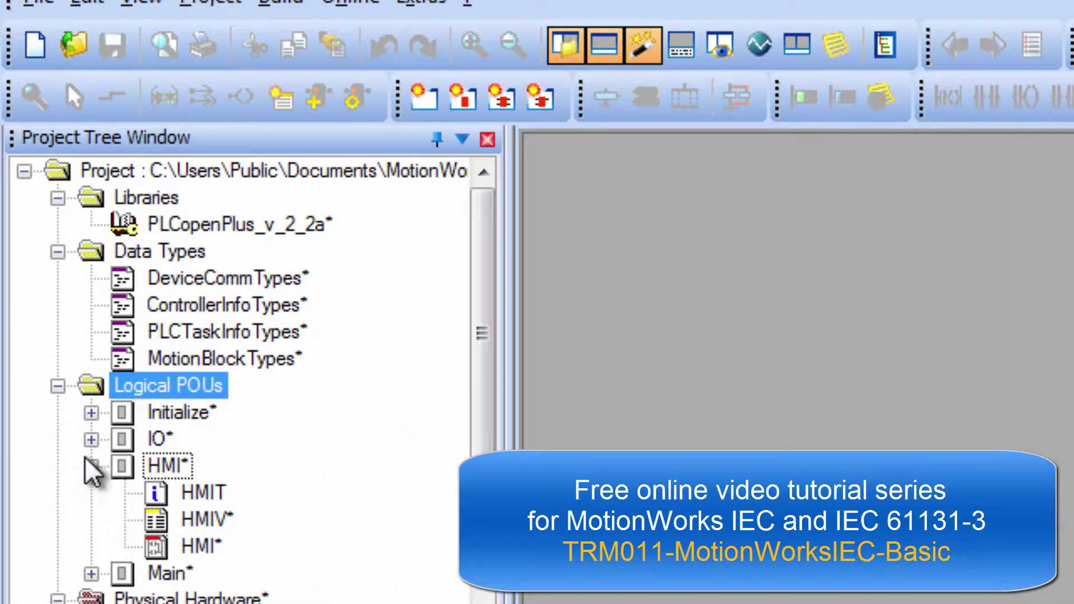
pyautogui.click(161, 498)
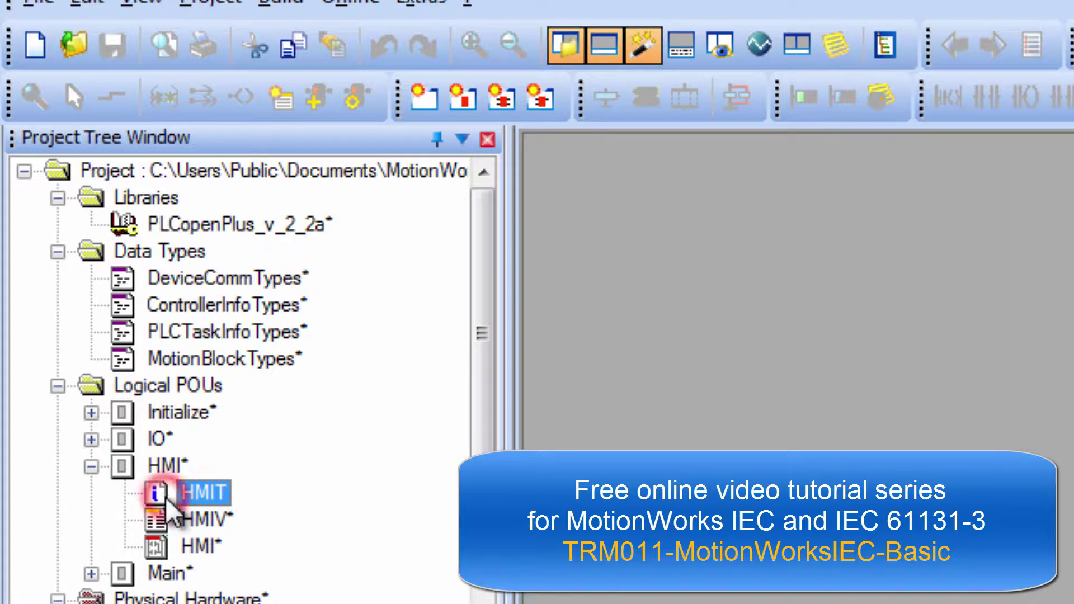
pyautogui.doubleClick(163, 494)
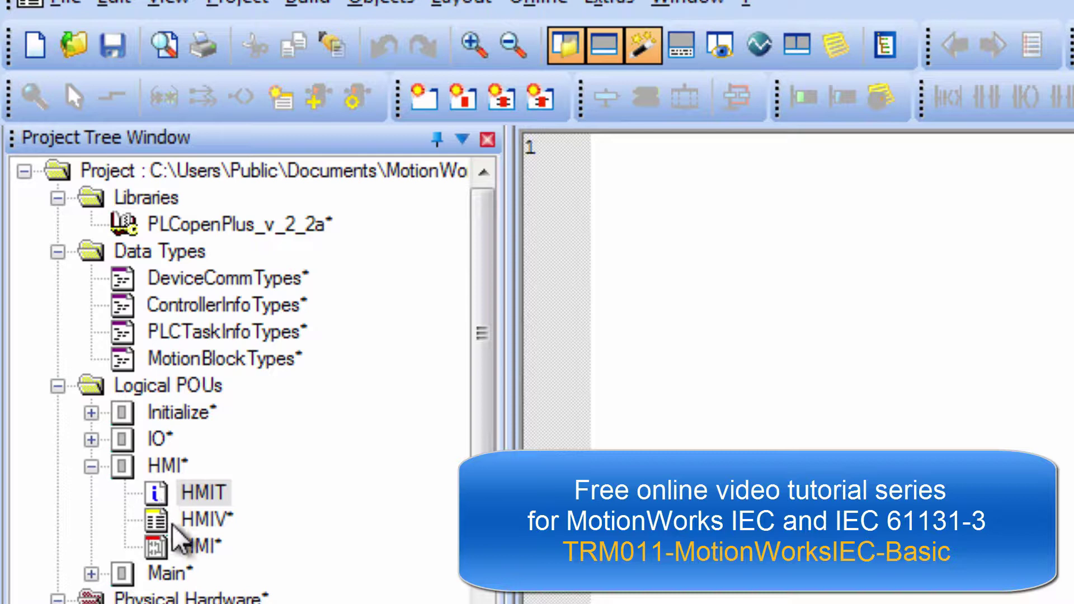
pyautogui.doubleClick(177, 521)
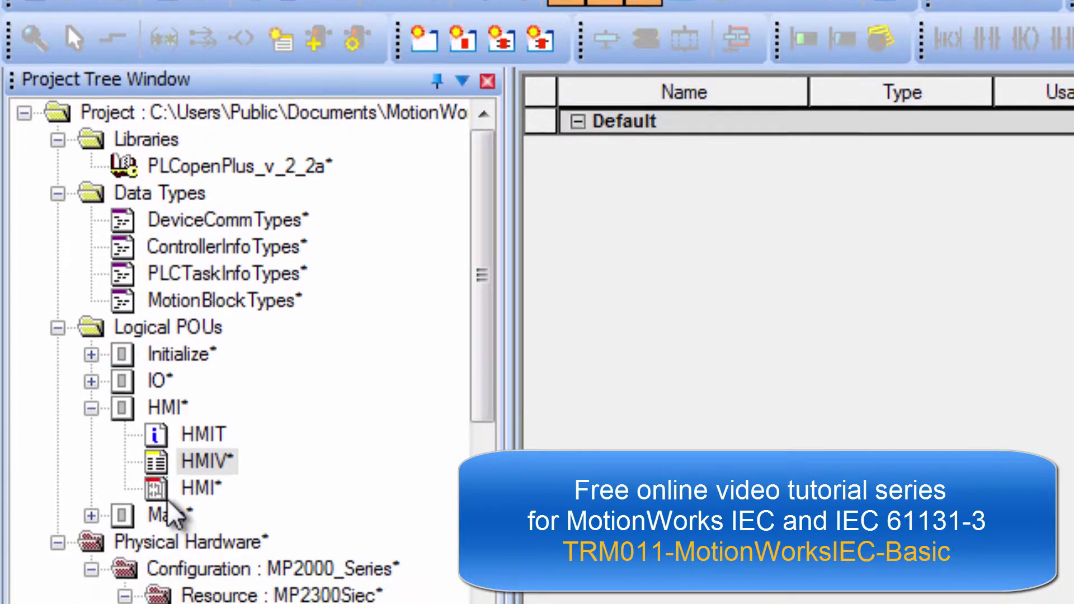
pyautogui.click(201, 488)
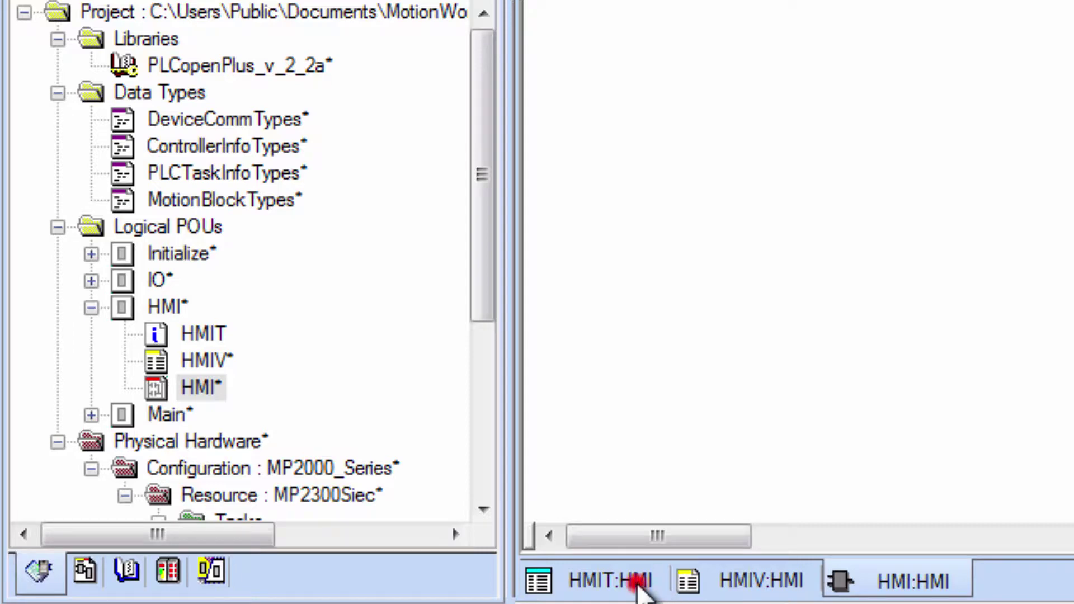
# Review the HMIV, HMI and HMIT tabs, then close the HMIT description worksheet
pyautogui.click(766, 581)
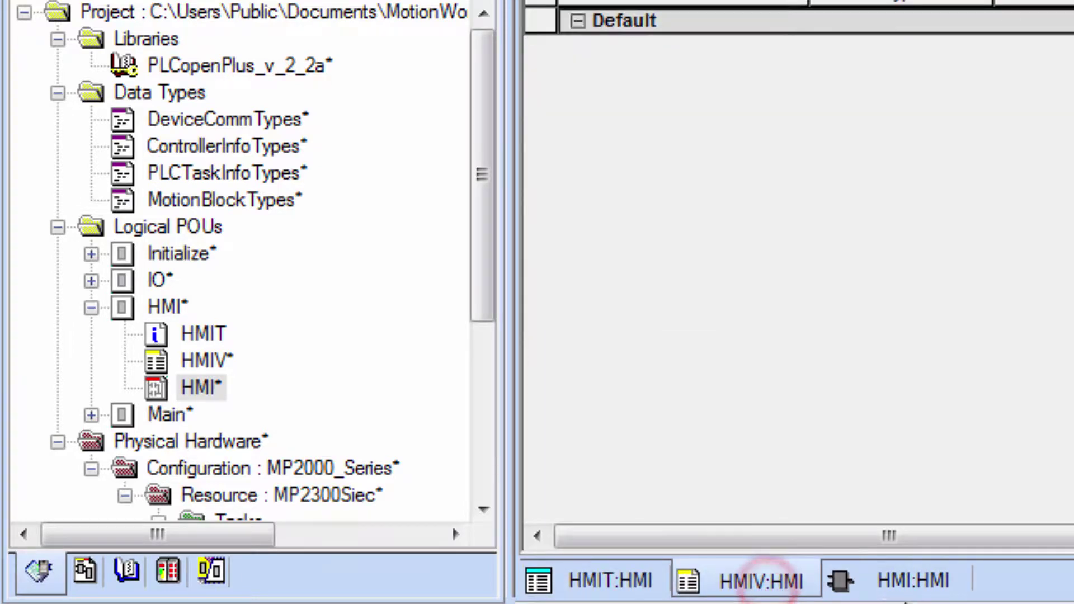
pyautogui.click(931, 578)
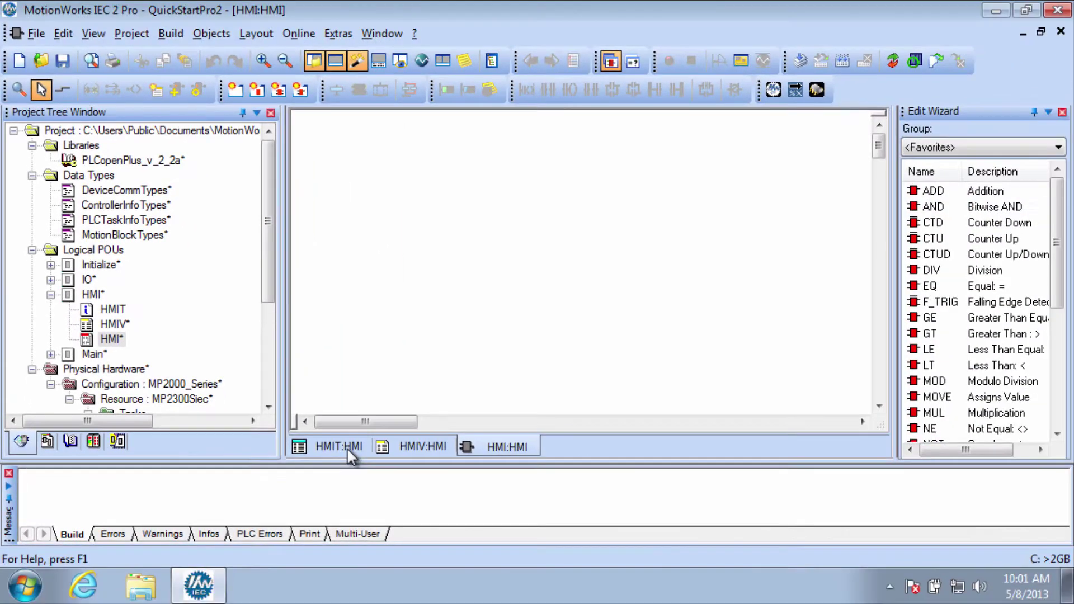
pyautogui.click(626, 582)
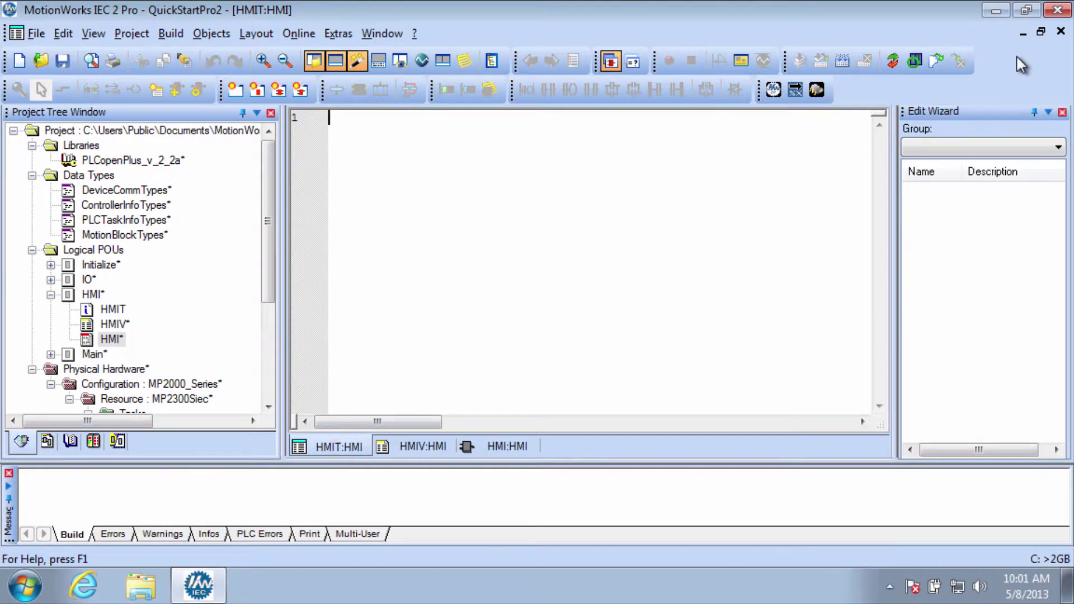
pyautogui.click(1060, 31)
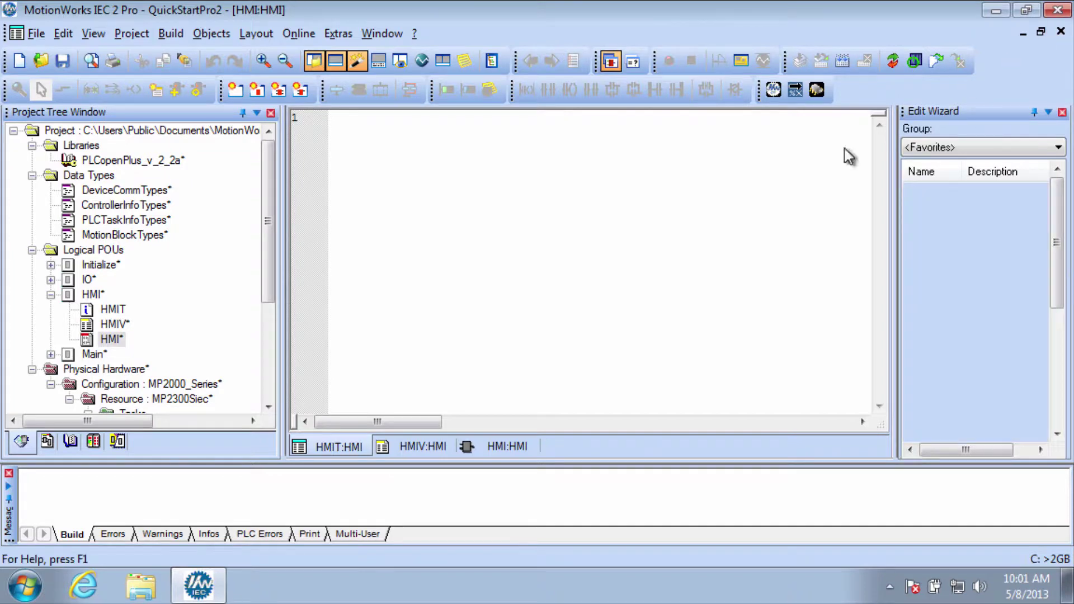
pyautogui.click(348, 447)
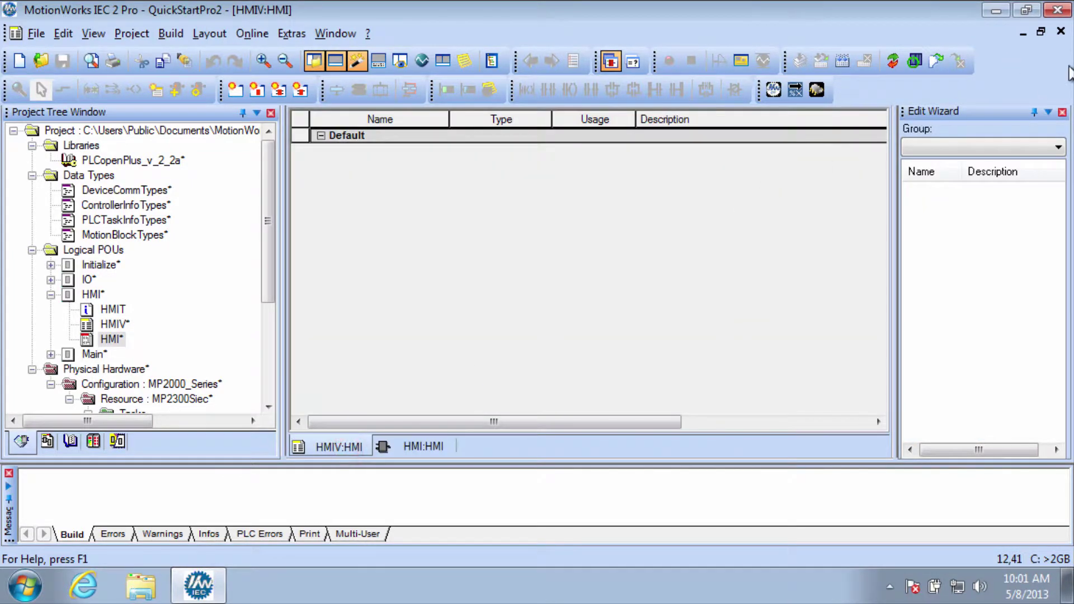
# Close the HMIV worksheet and bring the blank HMI code worksheet into focus
pyautogui.click(1060, 33)
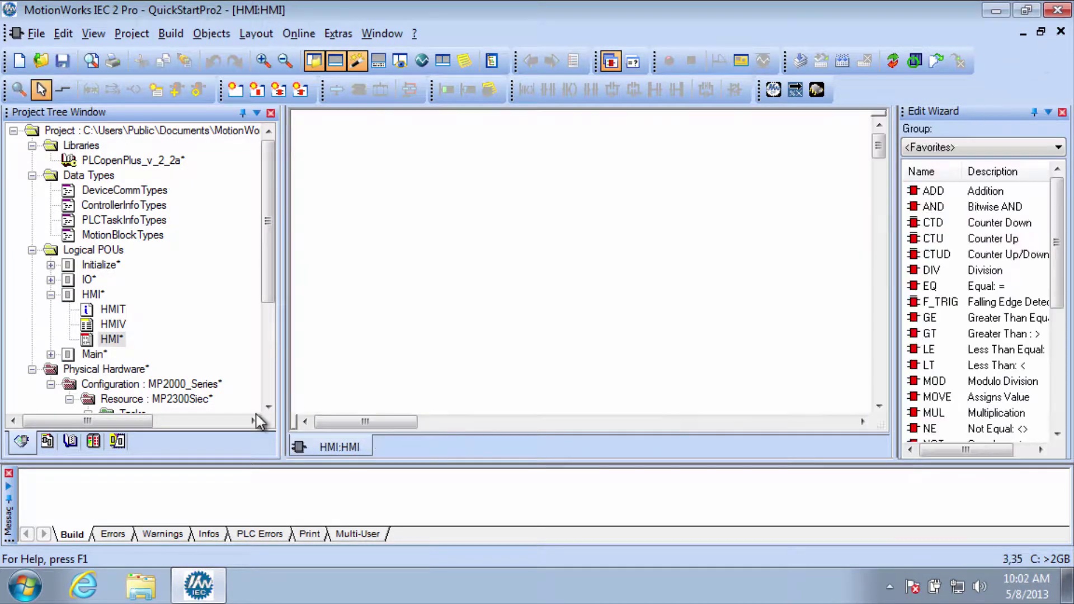
pyautogui.click(114, 342)
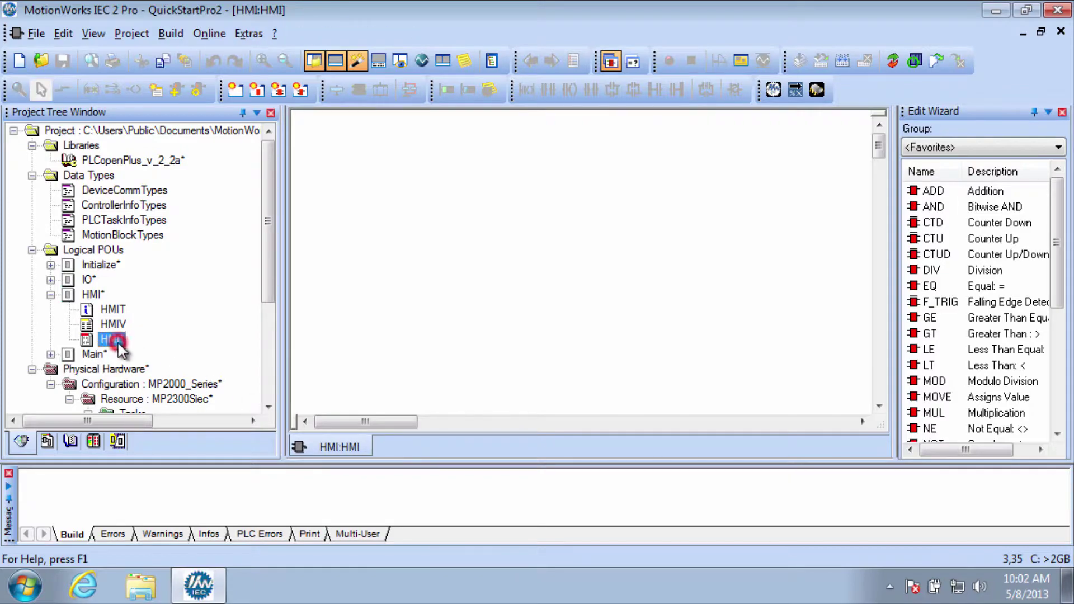
pyautogui.click(577, 252)
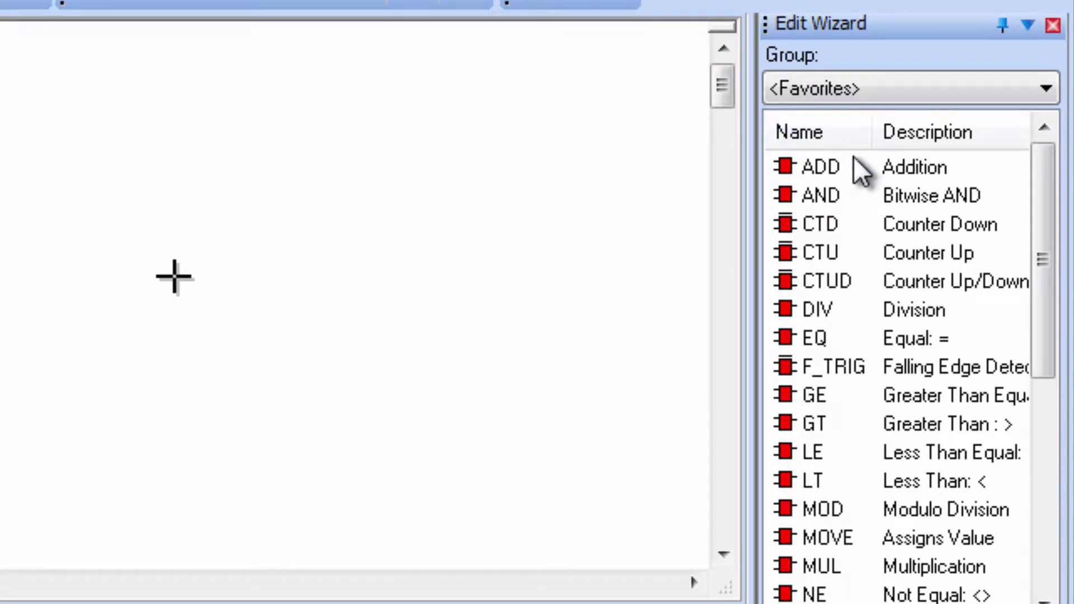
# Drop an AND block and an F_TRIG block instanced as F_TRIG_1 onto the HMI worksheet
pyautogui.click(803, 192)
pyautogui.moveTo(806, 201); pyautogui.dragTo(146, 202)
pyautogui.moveTo(794, 369); pyautogui.dragTo(416, 417)
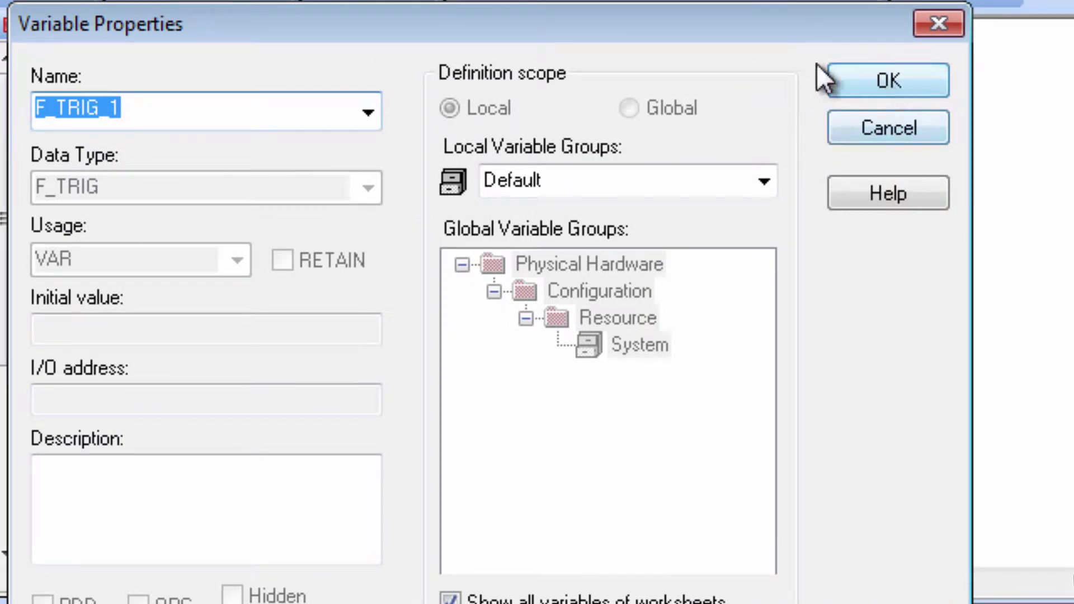
pyautogui.click(891, 79)
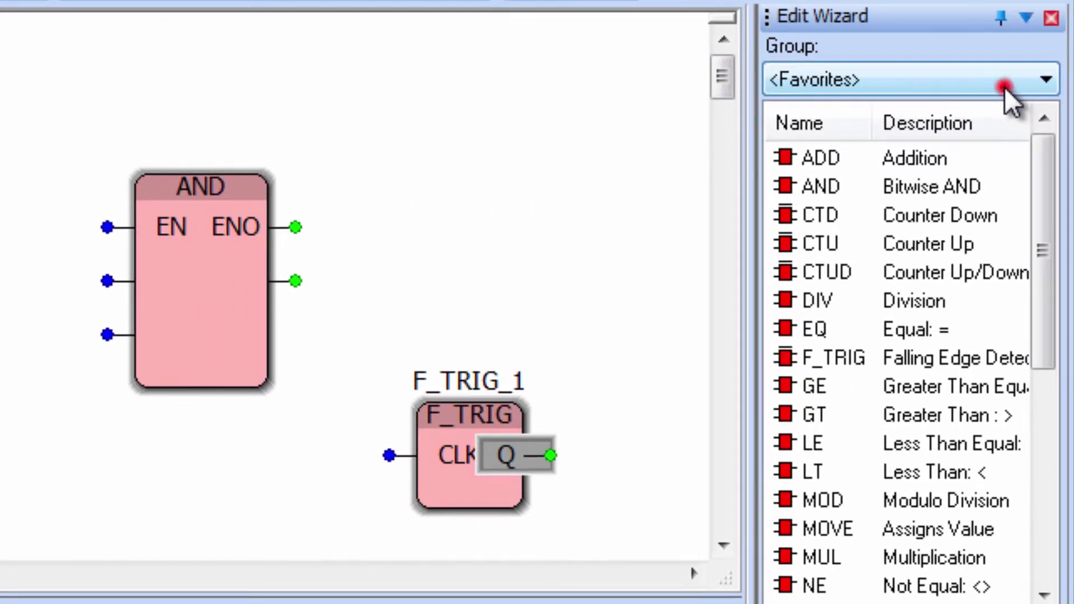
pyautogui.click(1005, 86)
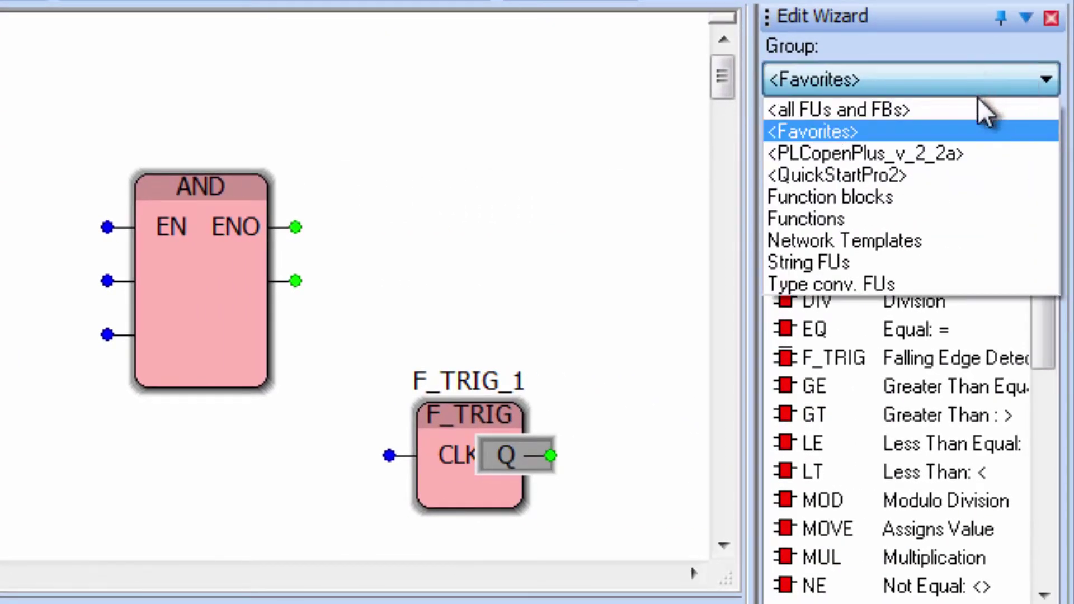
# Switch the Edit Wizard group from Function blocks to Functions, then to PLCopenPlus_v_2_2a, and scroll its MC_ blocks
pyautogui.click(915, 197)
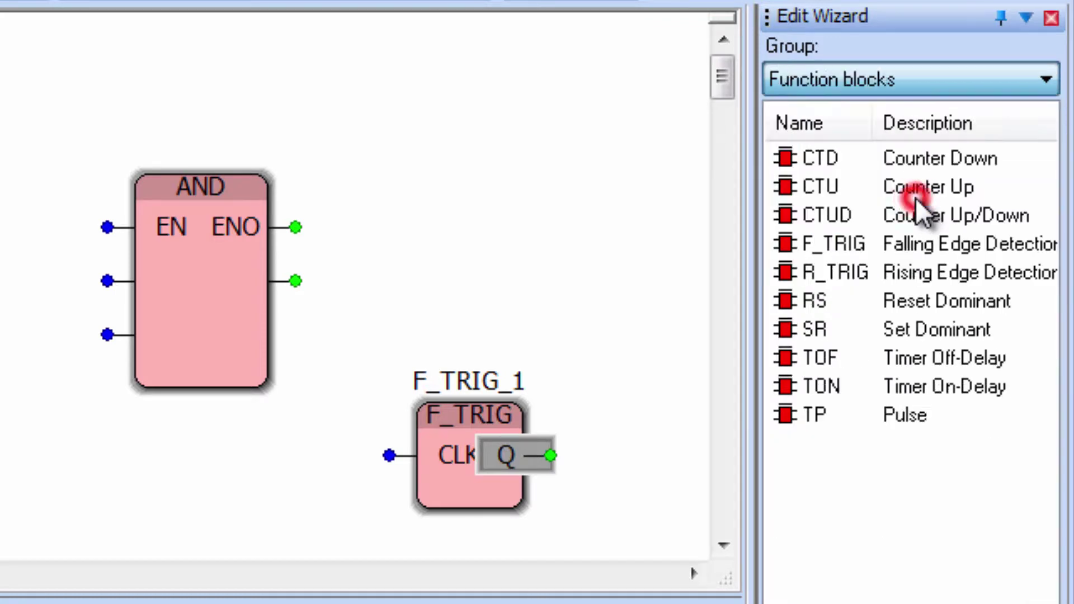
pyautogui.click(1031, 82)
pyautogui.click(951, 220)
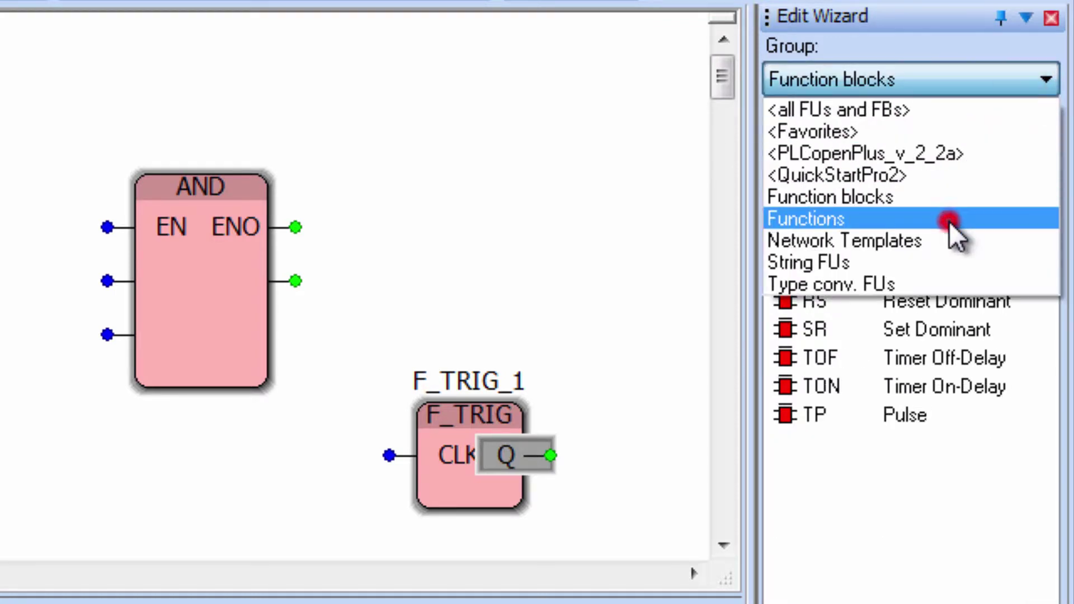
pyautogui.click(1029, 83)
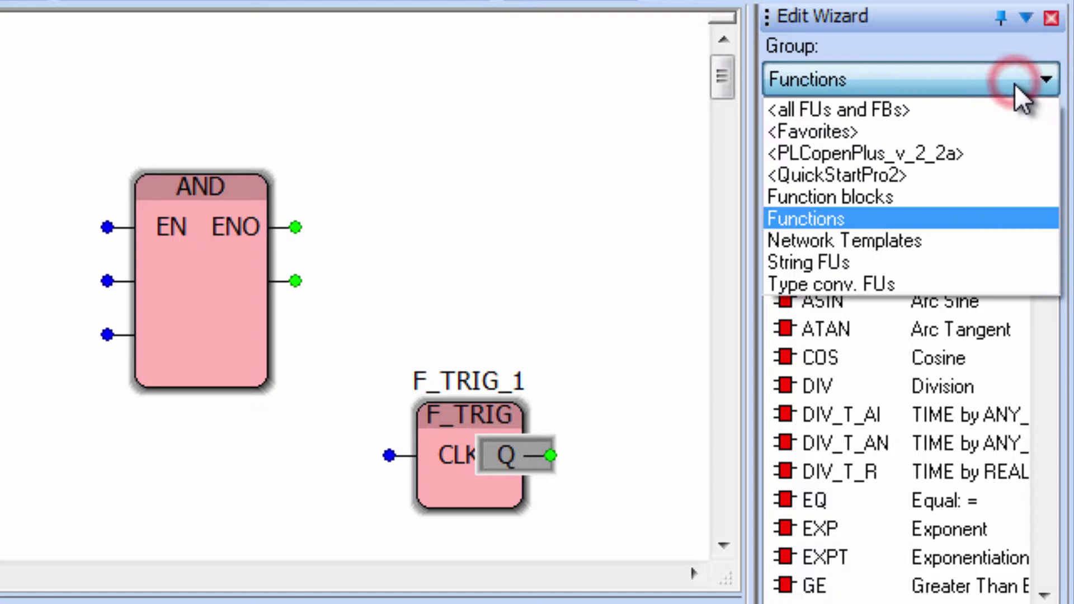
pyautogui.click(828, 151)
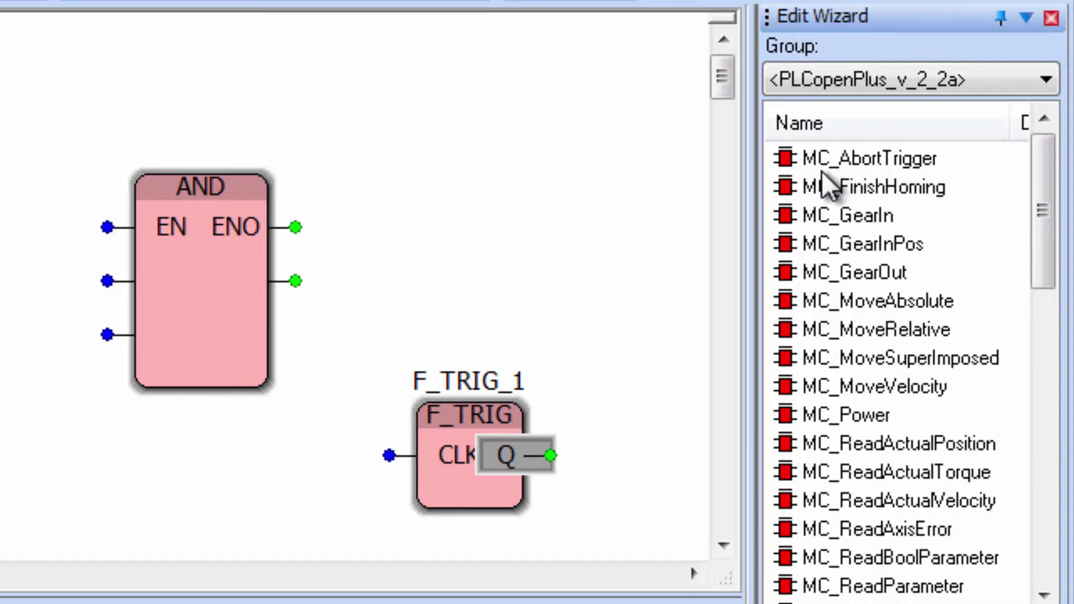
pyautogui.moveTo(1039, 216); pyautogui.dragTo(1063, 474)
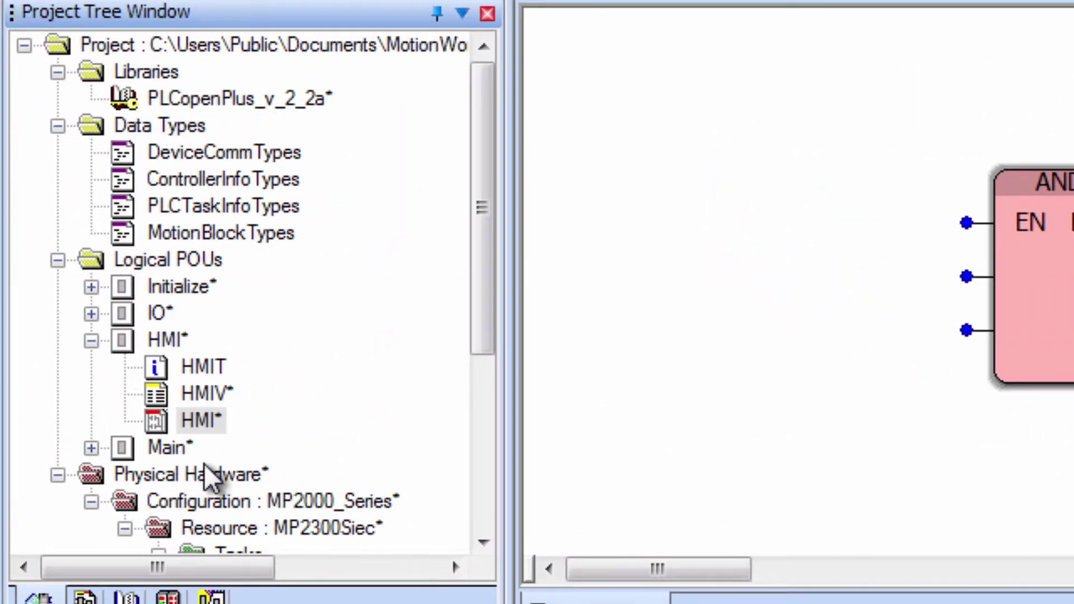
pyautogui.click(140, 400)
pyautogui.moveTo(481, 313); pyautogui.dragTo(475, 495)
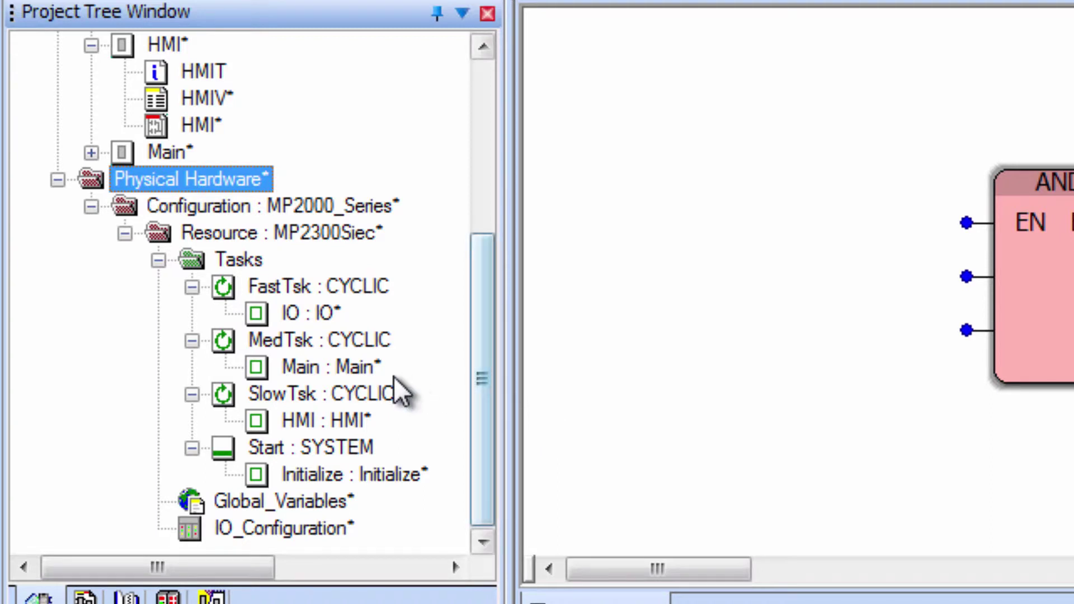
pyautogui.click(278, 288)
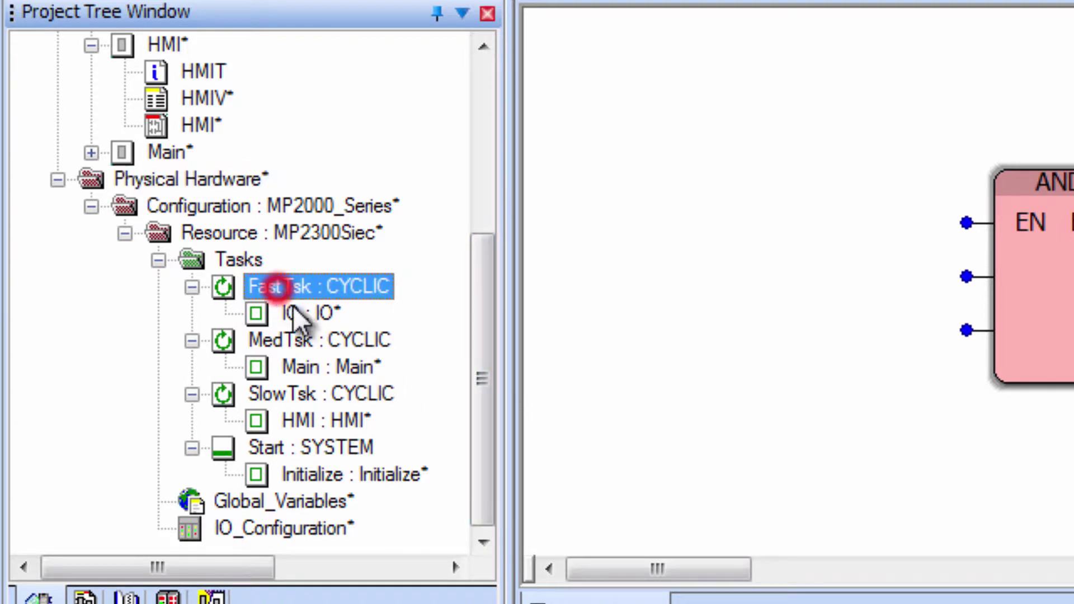
pyautogui.click(309, 395)
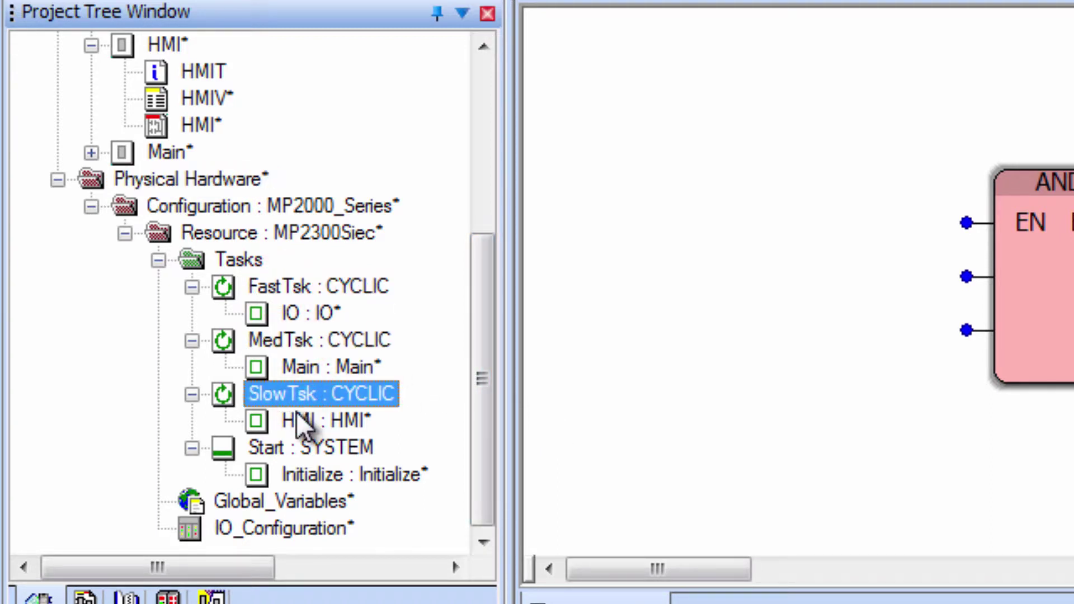
pyautogui.moveTo(492, 304); pyautogui.dragTo(526, 226)
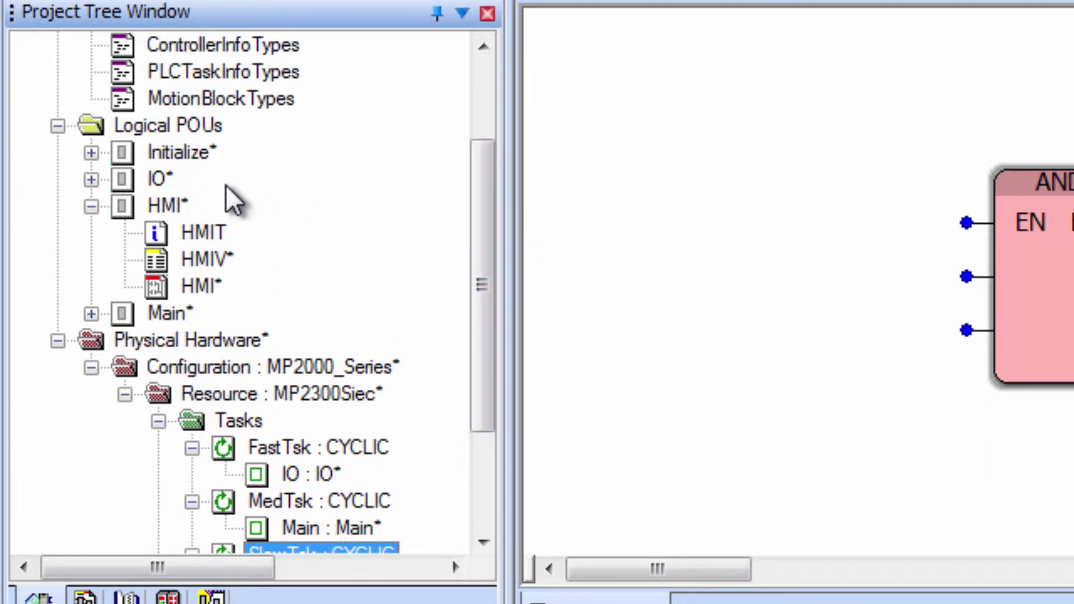
pyautogui.moveTo(482, 281); pyautogui.dragTo(462, 382)
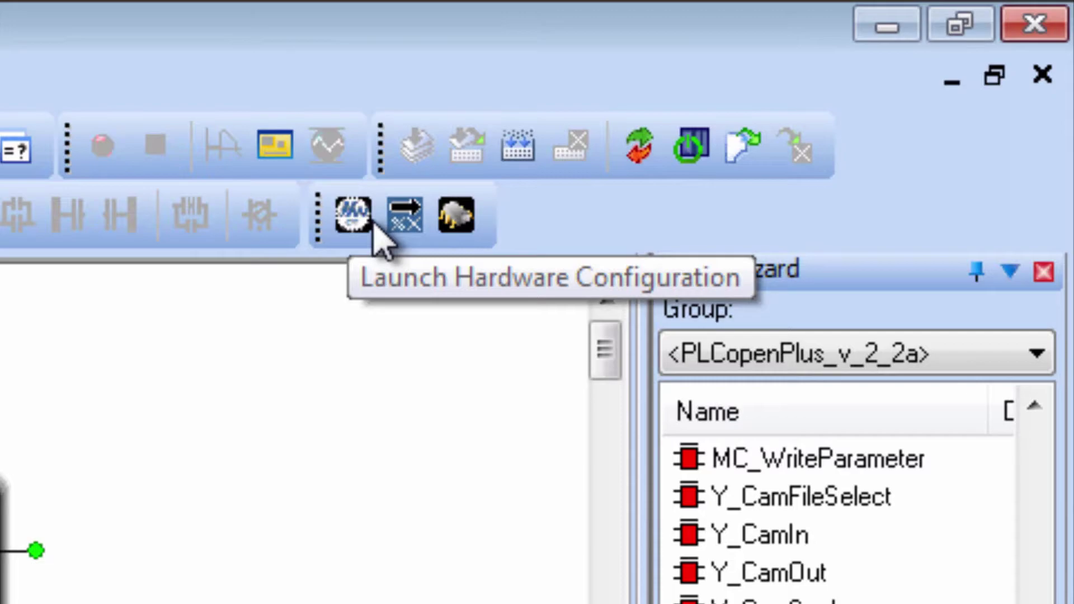
# Launch Hardware Configuration, review MyMachine, Mechatrolink-II, TCP/IP, EtherNet/IP and Modbus/TCP, then select Slot_1
pyautogui.click(373, 225)
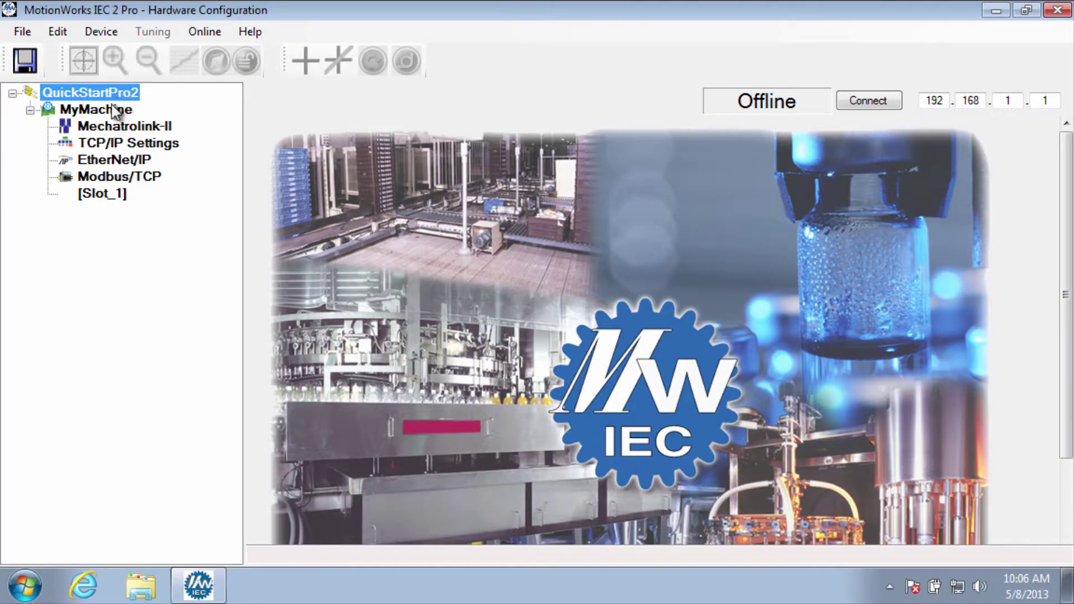
pyautogui.click(114, 109)
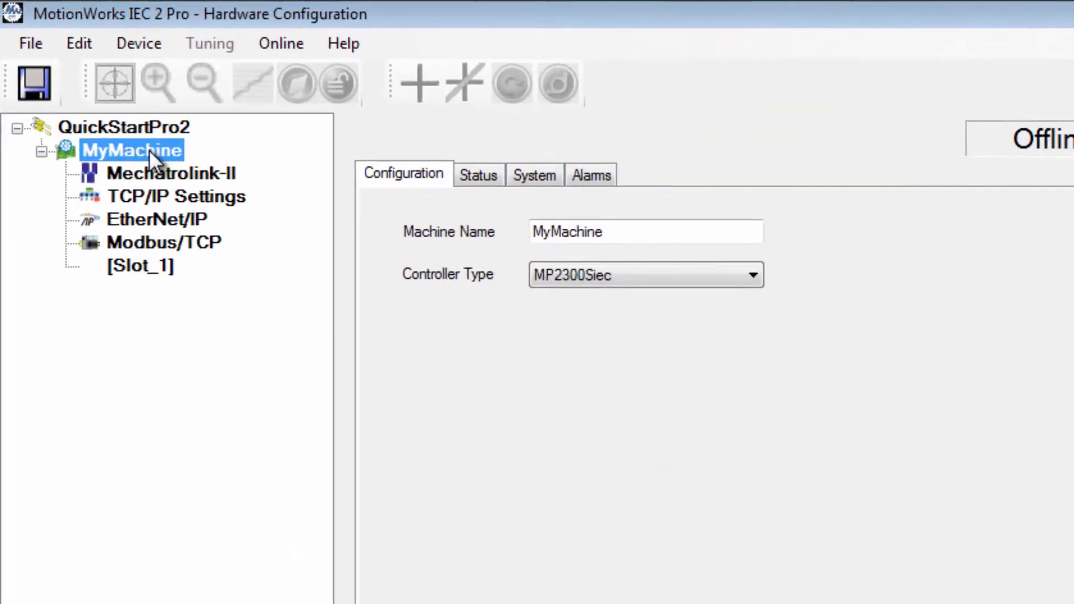
pyautogui.click(146, 124)
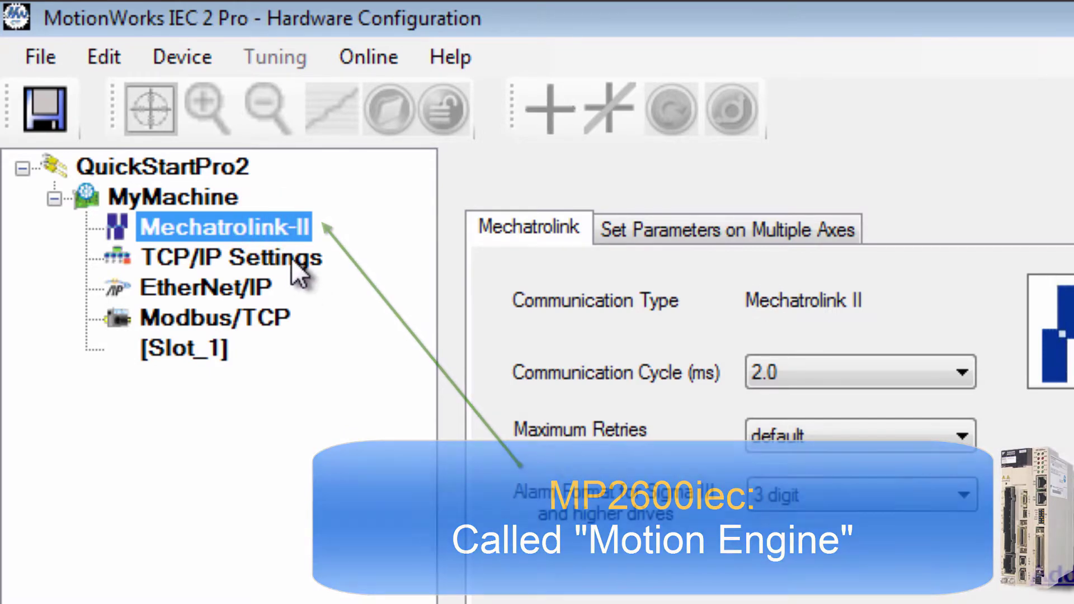
pyautogui.click(272, 257)
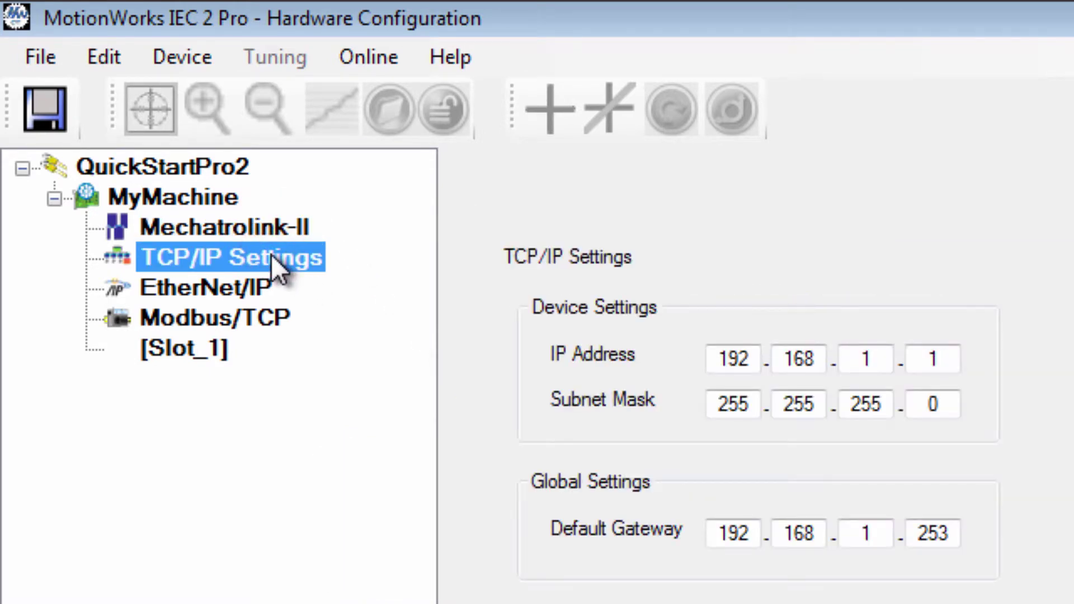
pyautogui.click(246, 290)
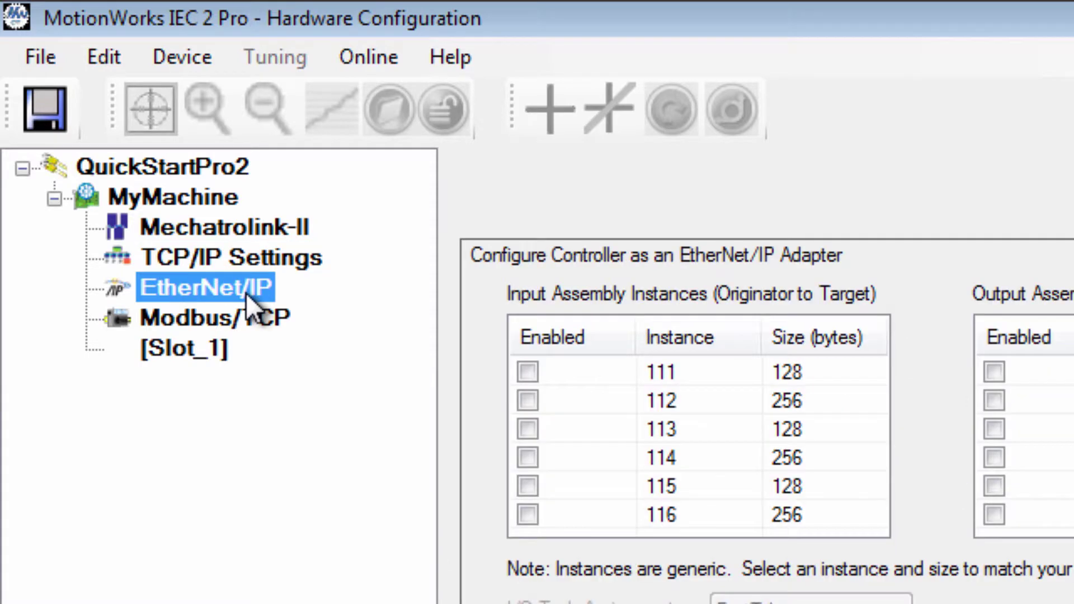
pyautogui.click(239, 318)
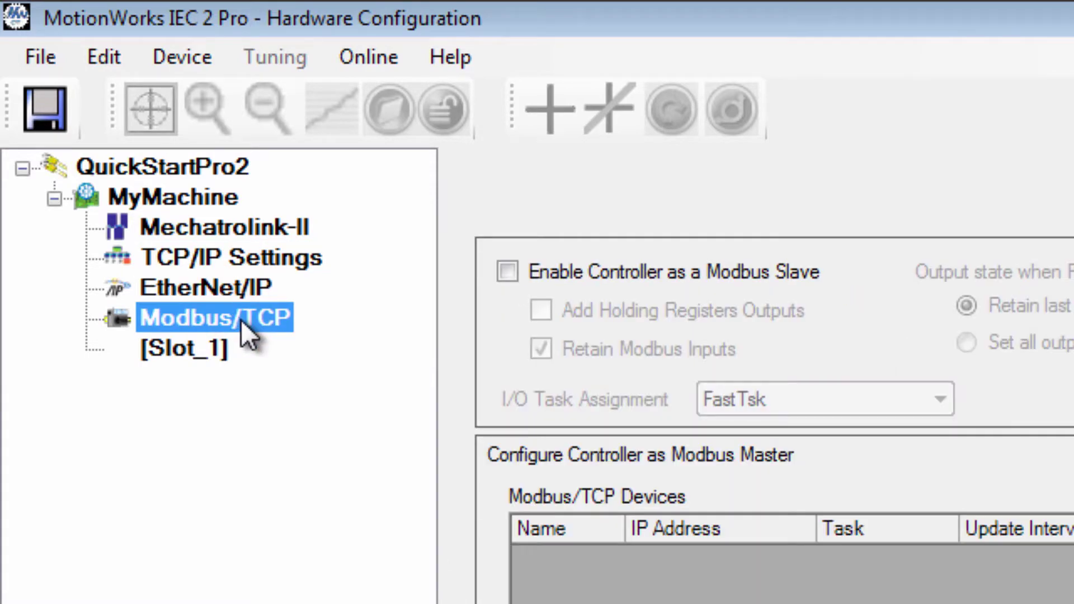
pyautogui.click(223, 346)
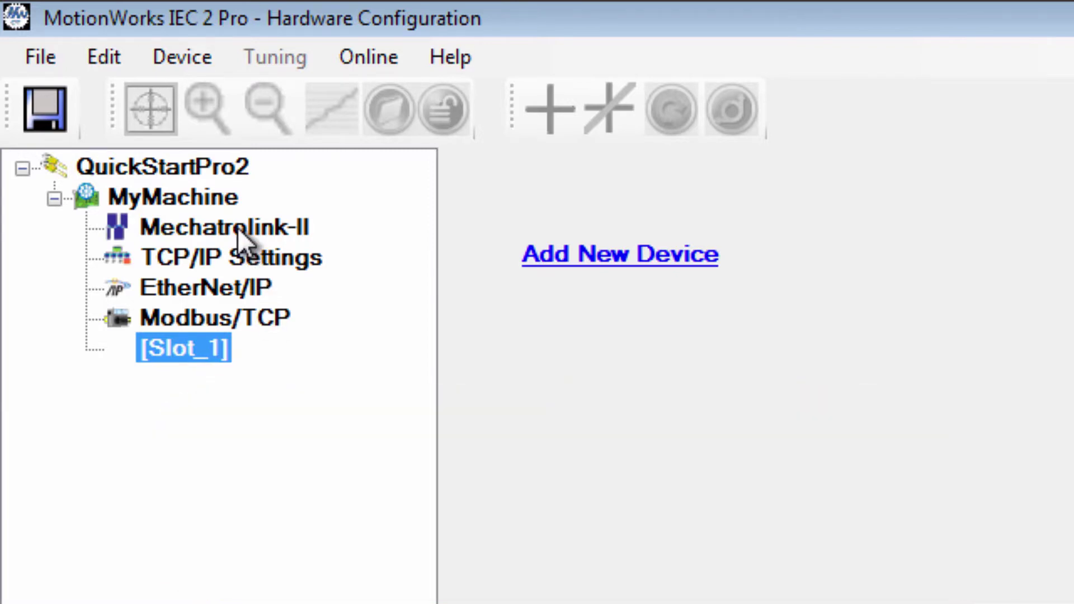
# Add an LIO-01 card to Slot_1 and an SGDV Rotary as Mechatrolink-II node 1, then save
pyautogui.click(620, 264)
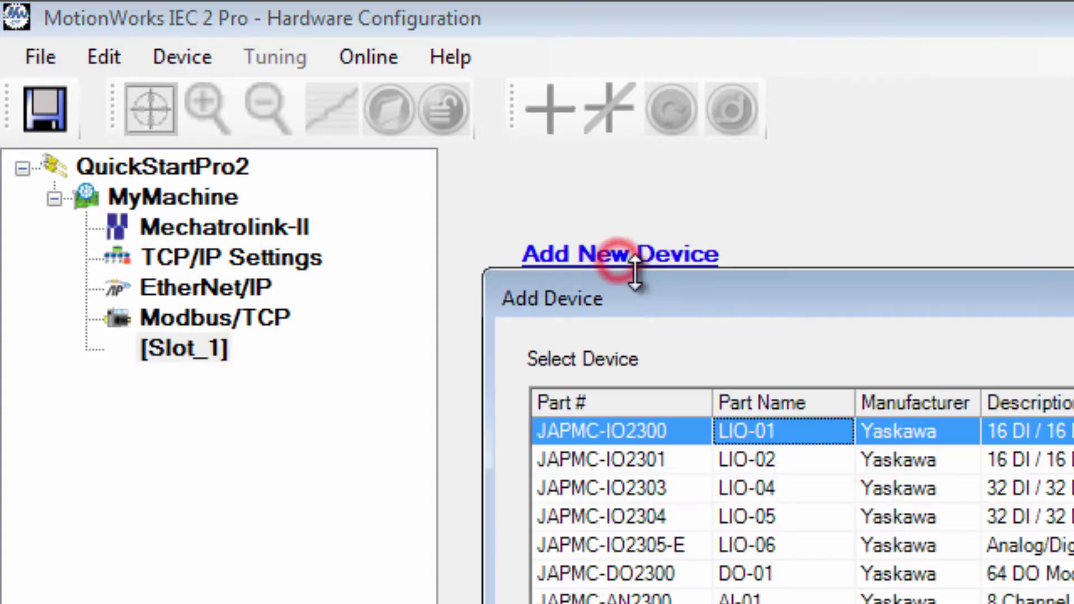
pyautogui.press('Escape')
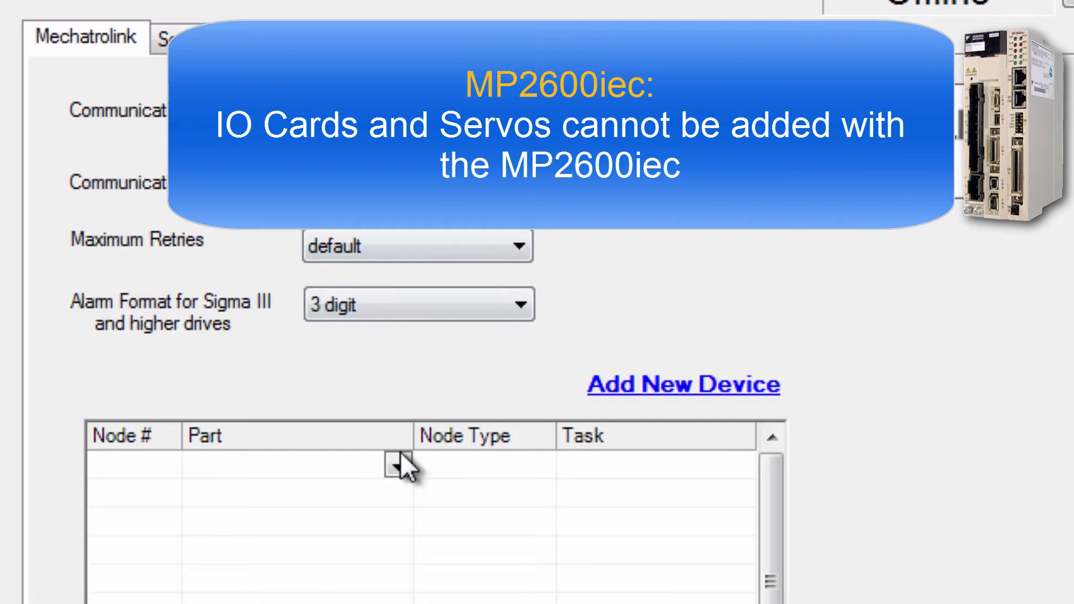
pyautogui.click(396, 466)
pyautogui.click(407, 524)
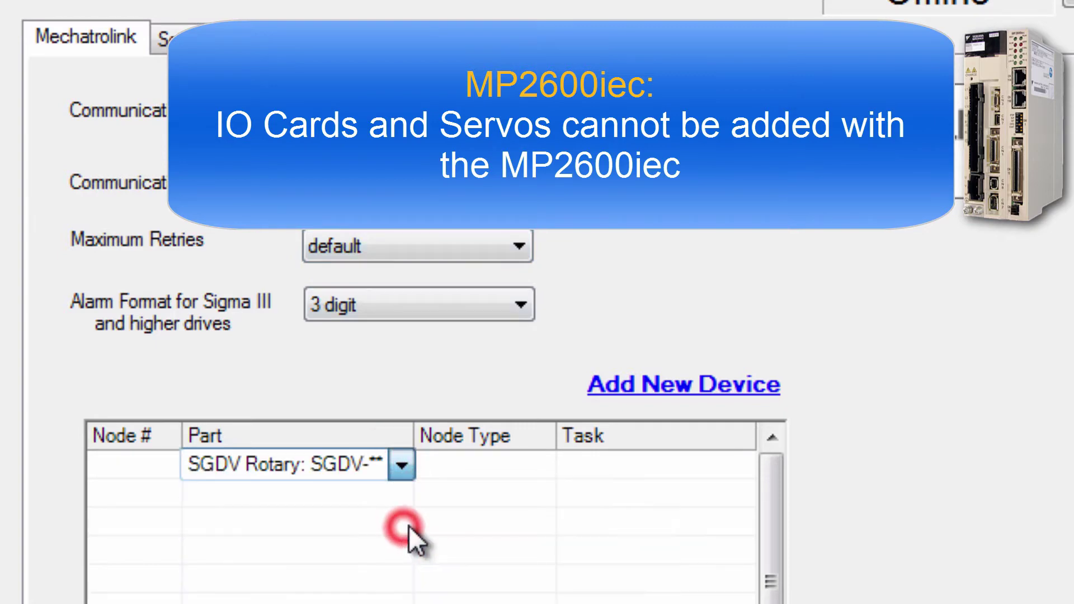
pyautogui.click(482, 394)
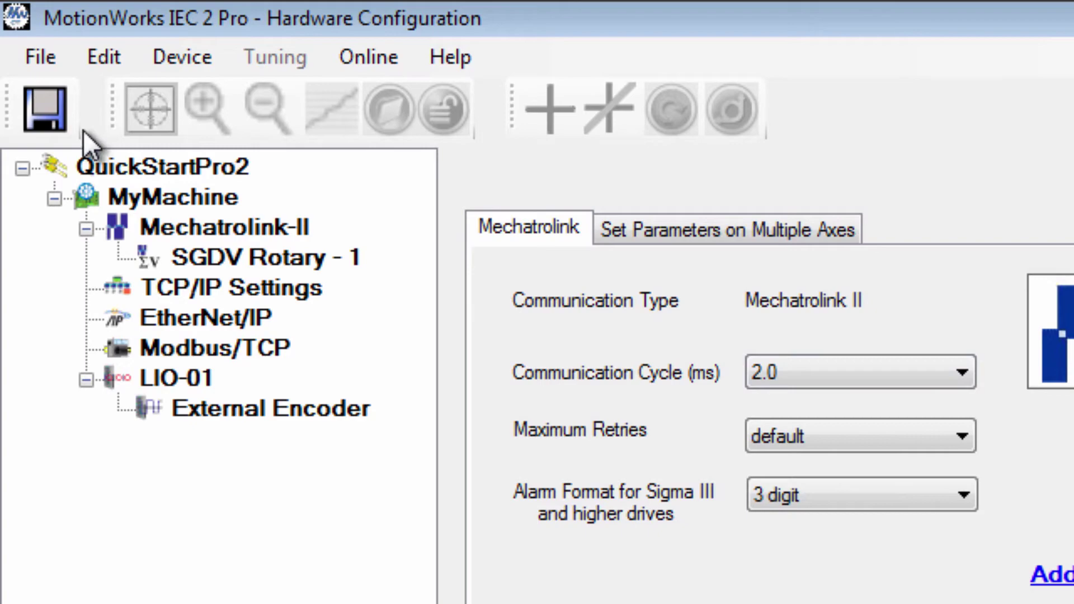
pyautogui.click(61, 120)
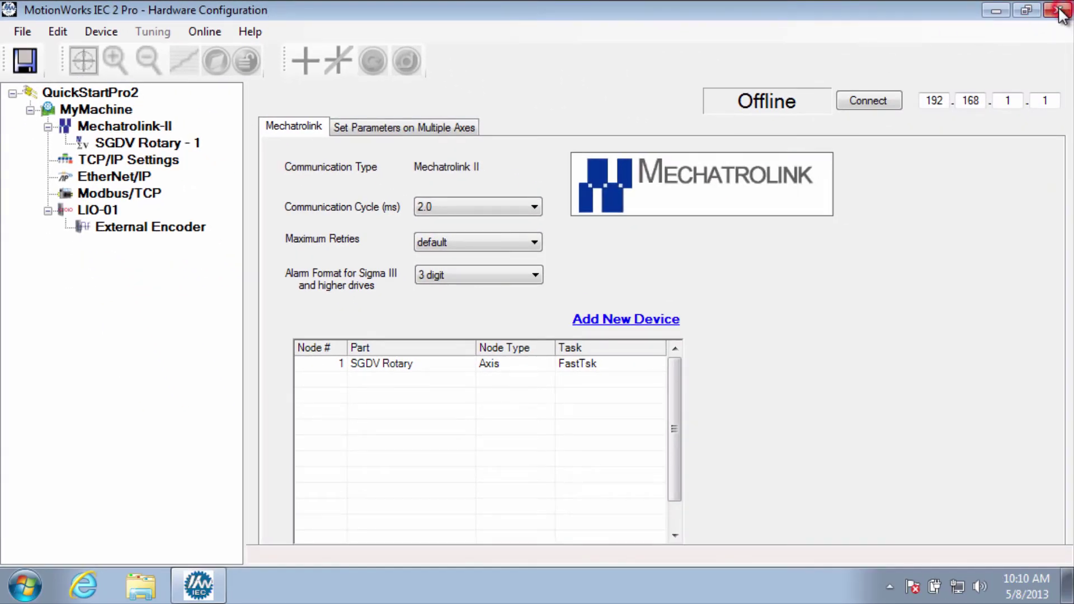
# Close the Hardware Configuration window and select the Physical Hardware branch in the Project Tree
pyautogui.click(1060, 10)
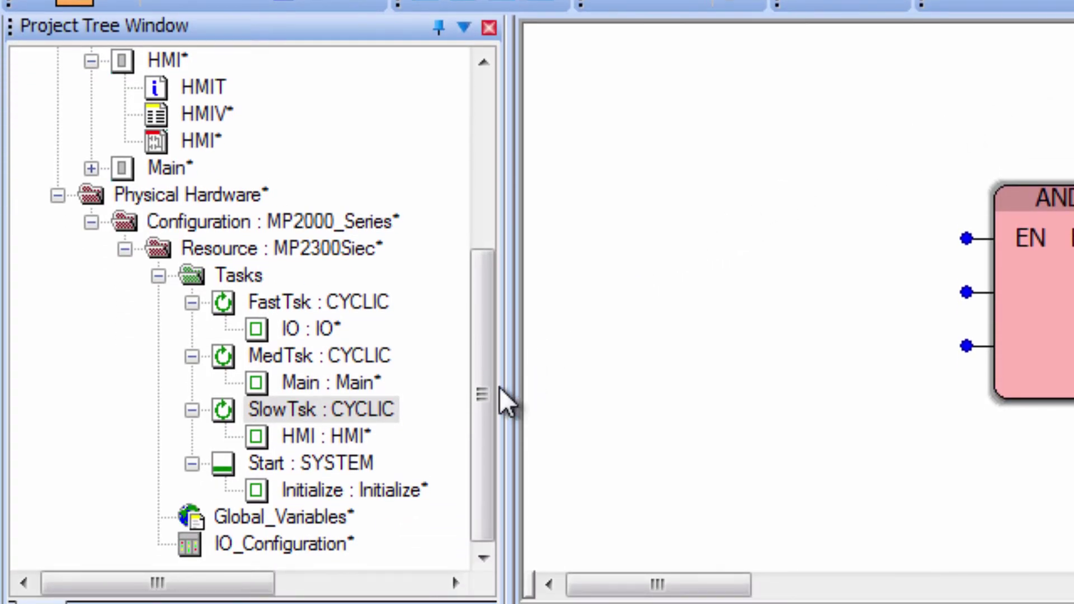
pyautogui.click(492, 403)
pyautogui.click(197, 200)
# Open Global_Variables to show the AX1_ servo variables and the MO1_DI_00–15 LIO-01 inputs
pyautogui.click(224, 516)
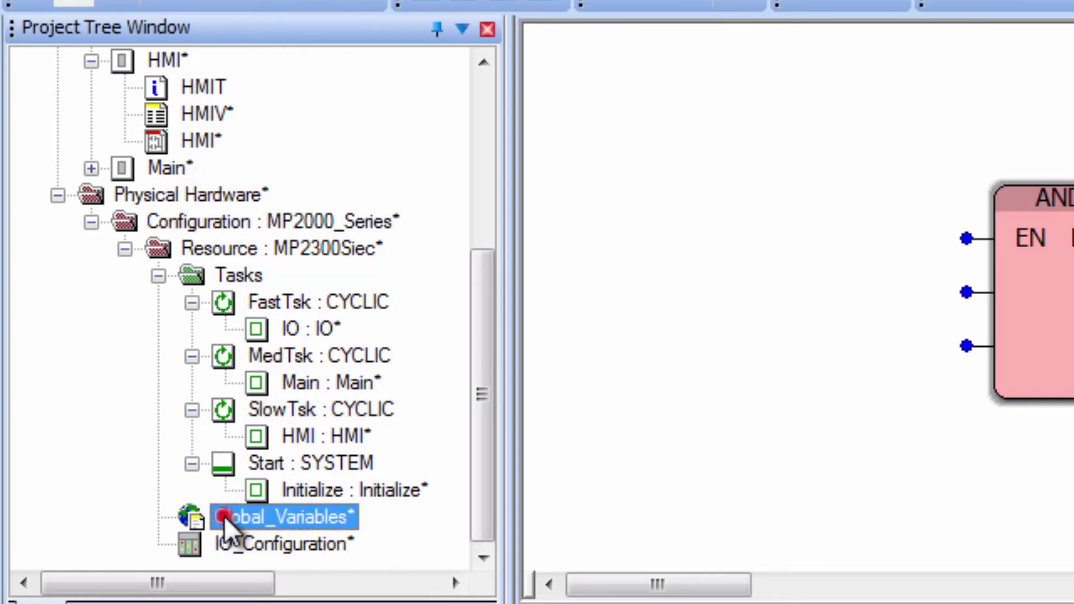
pyautogui.doubleClick(222, 516)
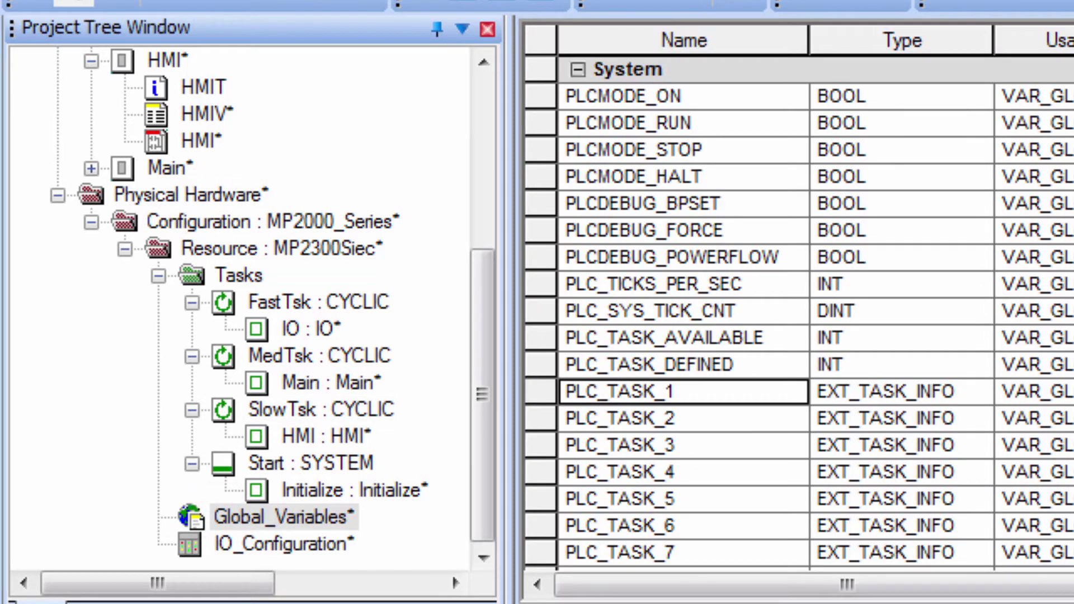
pyautogui.scroll(-9, 795, 302)
pyautogui.scroll(-2, 772, 168)
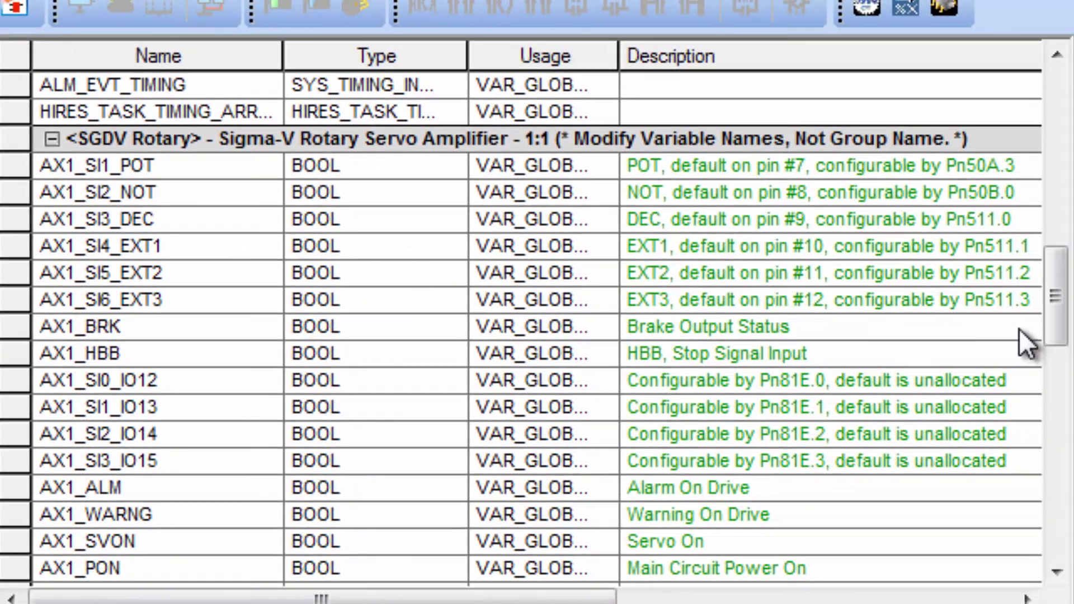
pyautogui.moveTo(1056, 289); pyautogui.dragTo(1036, 402)
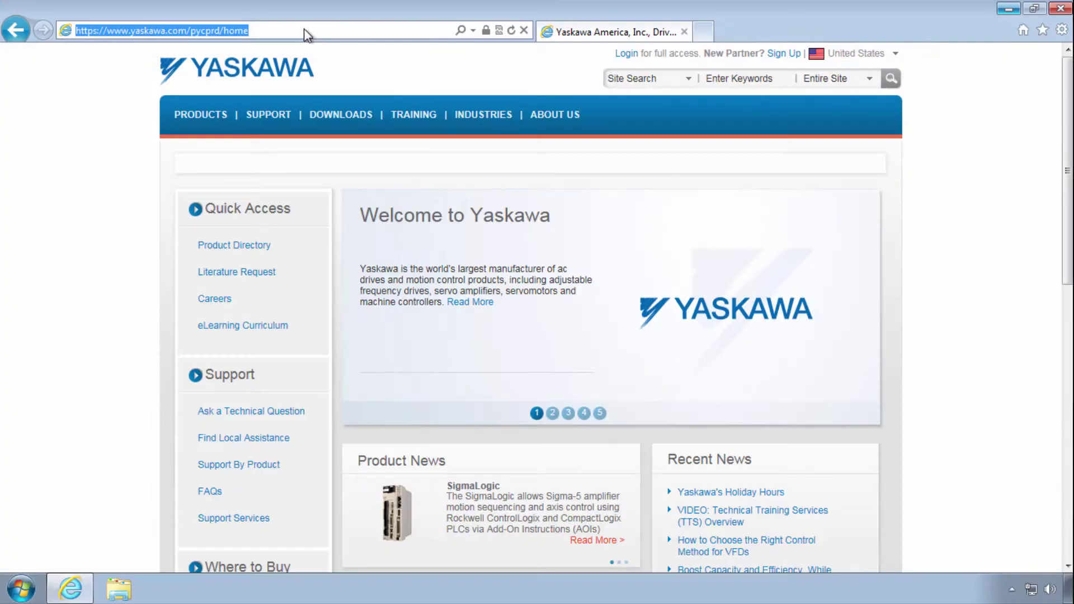
# Load yaskawa.com/iec and open the MP2310iec controller product page
pyautogui.write('yaskawa.com/iec')
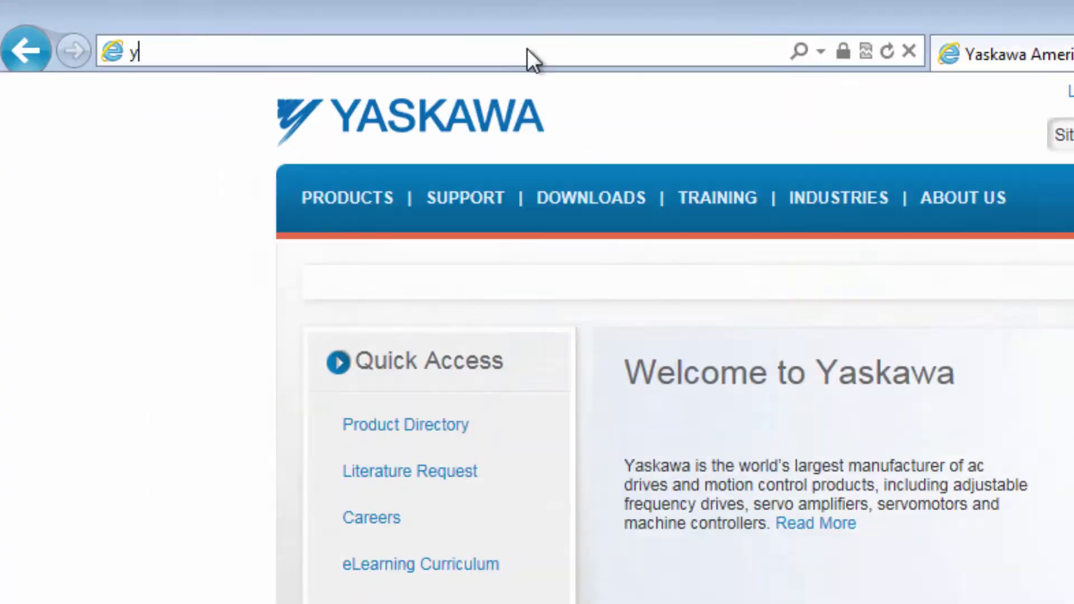
pyautogui.press('Return')
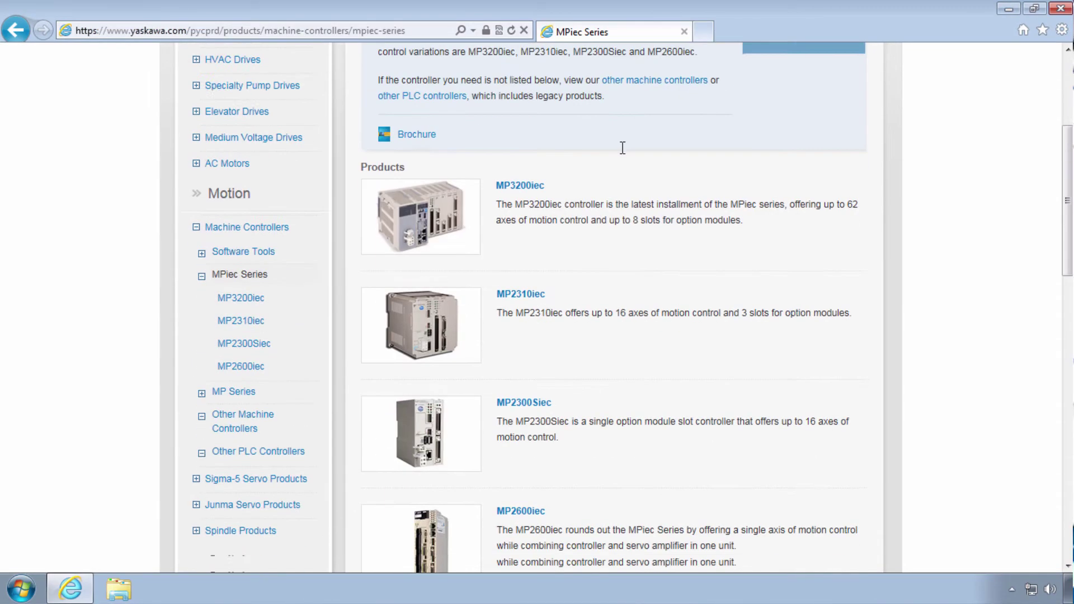
pyautogui.scroll(-1, 621, 149)
pyautogui.click(518, 247)
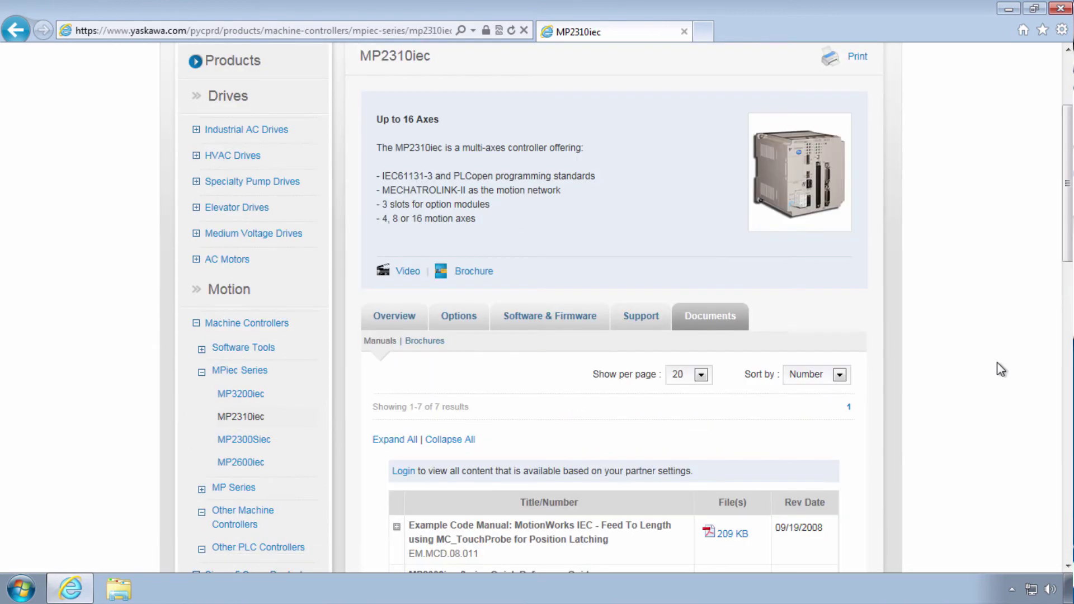
# View the page's Software & Firmware info, then its Support eLearning Curriculum listings
pyautogui.click(550, 316)
pyautogui.scroll(-3, 551, 360)
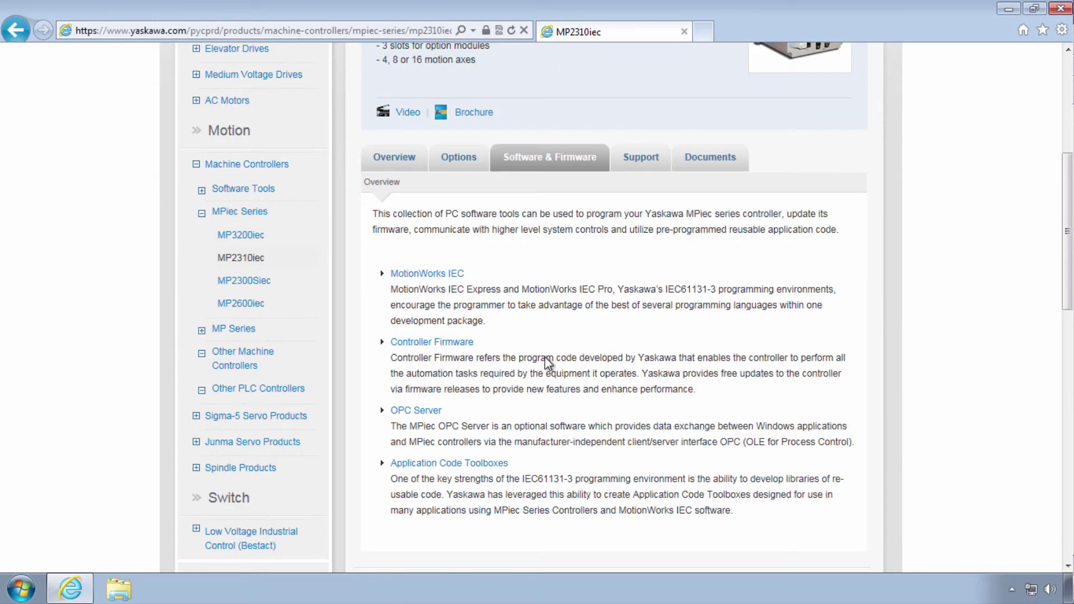
pyautogui.click(642, 170)
pyautogui.click(482, 182)
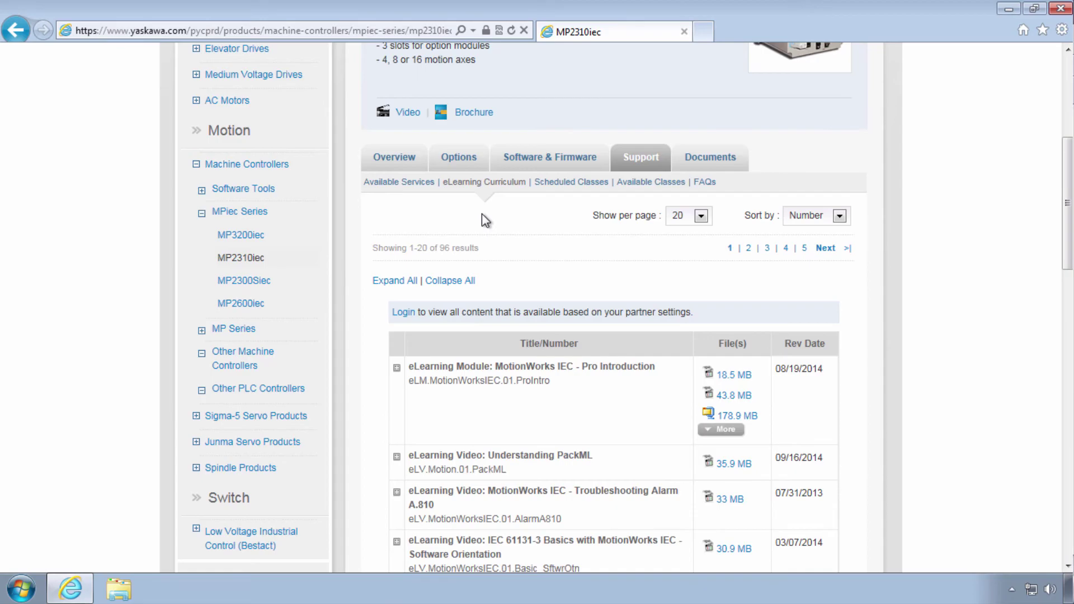